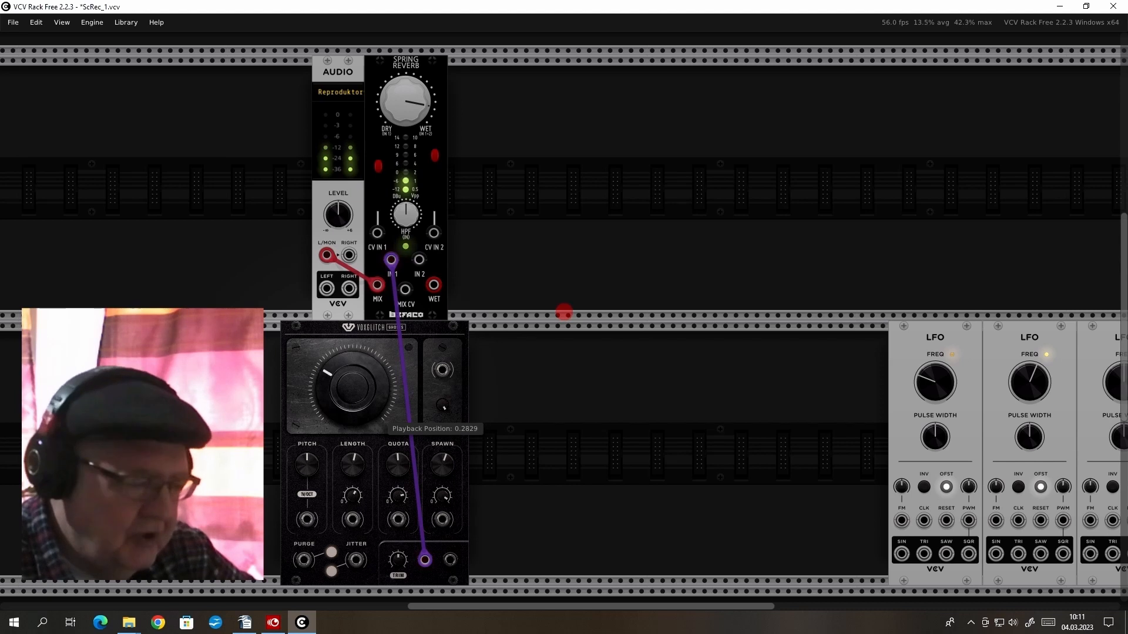
Sweep the Ghosts module's playback position up to about 0.40, and bring it back down to about 0.08.
{"action": "left_click_drag", "start_coordinate": [352, 405], "coordinate": [352, 328]}
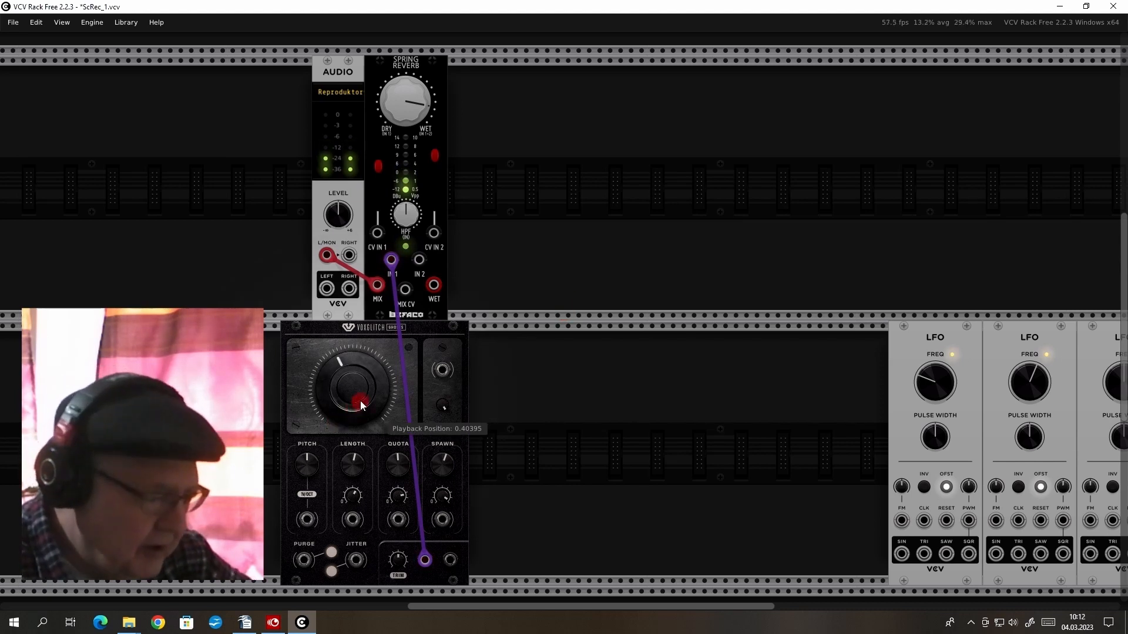
{"action": "left_click_drag", "start_coordinate": [347, 402], "coordinate": [347, 517]}
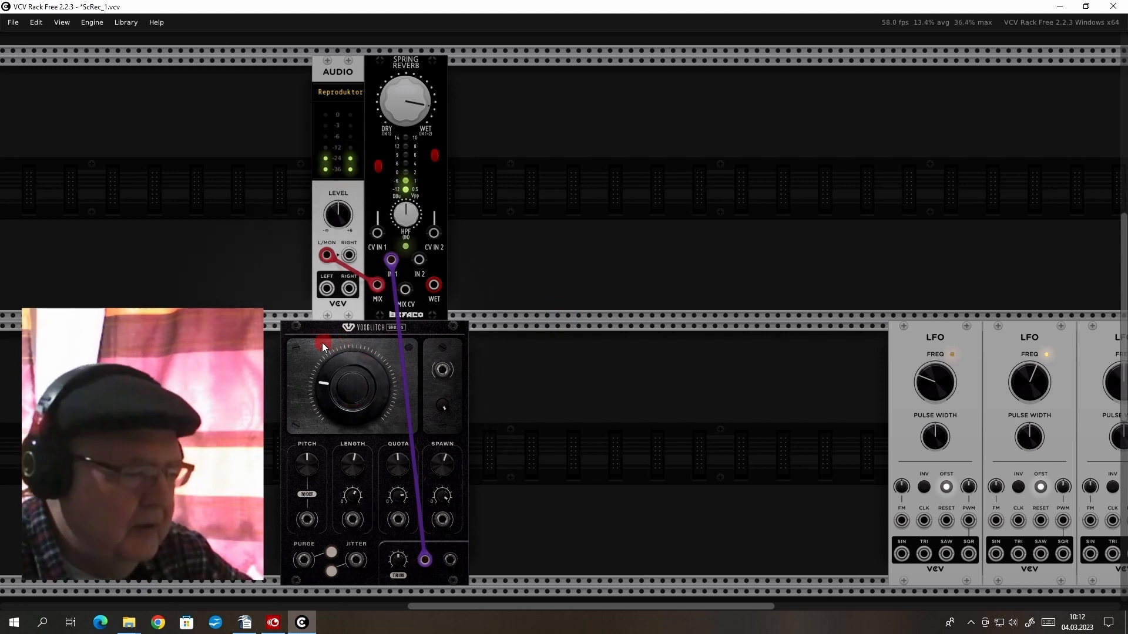
{"action": "left_click_drag", "start_coordinate": [332, 384], "coordinate": [332, 429]}
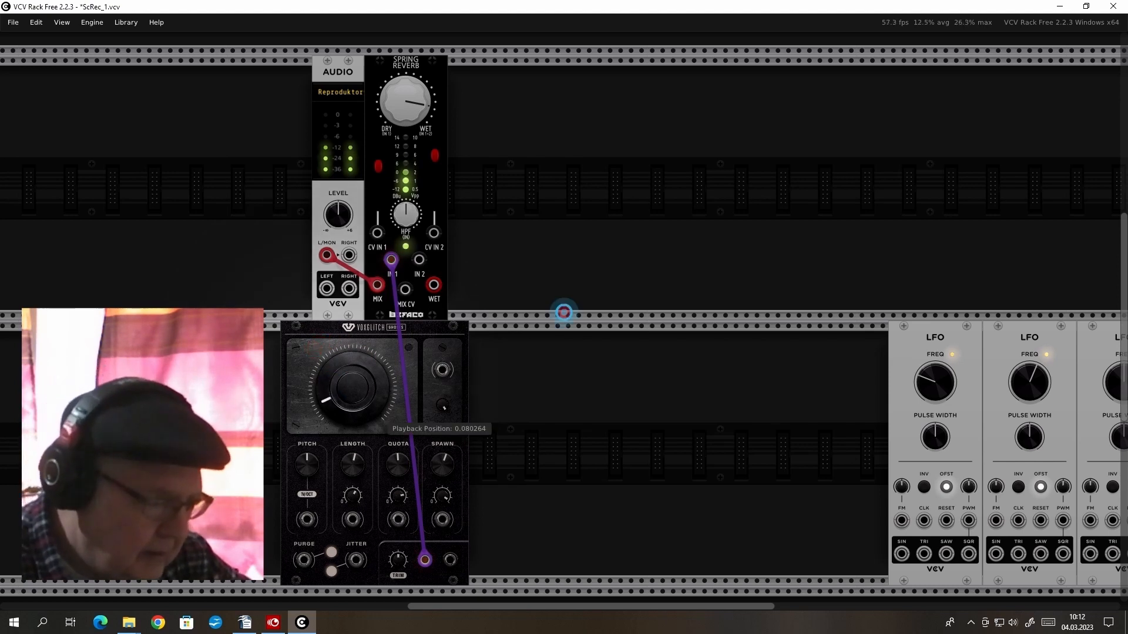
Check the sample entry in the Ghosts module's options without loading another file, and inspect the Quota value.
{"action": "right_click", "coordinate": [315, 347]}
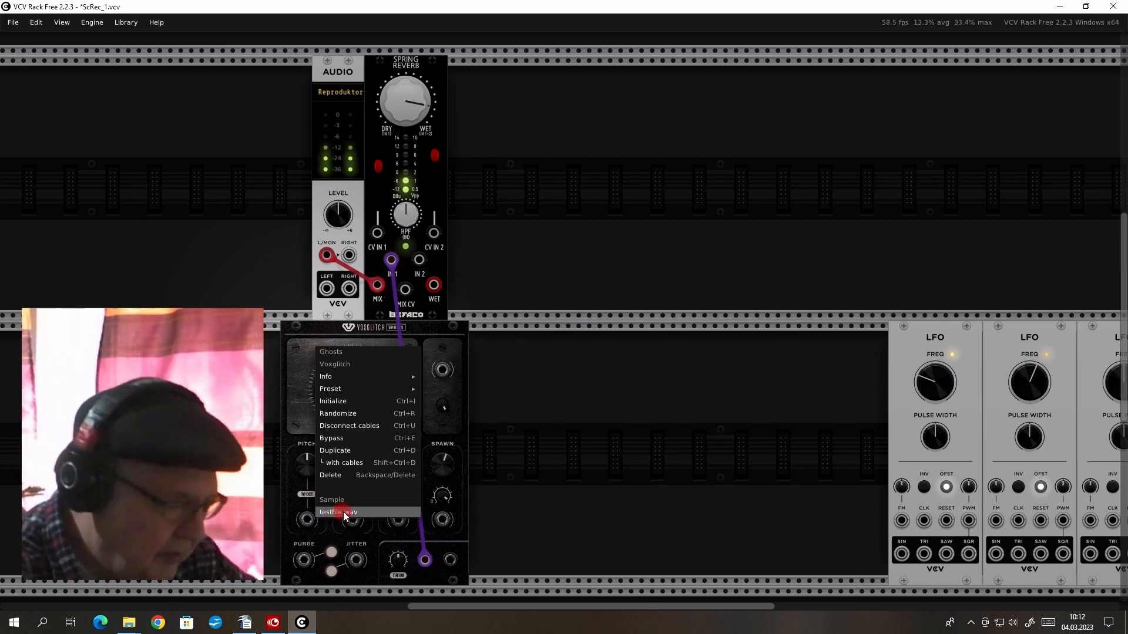
{"action": "left_click", "coordinate": [300, 355]}
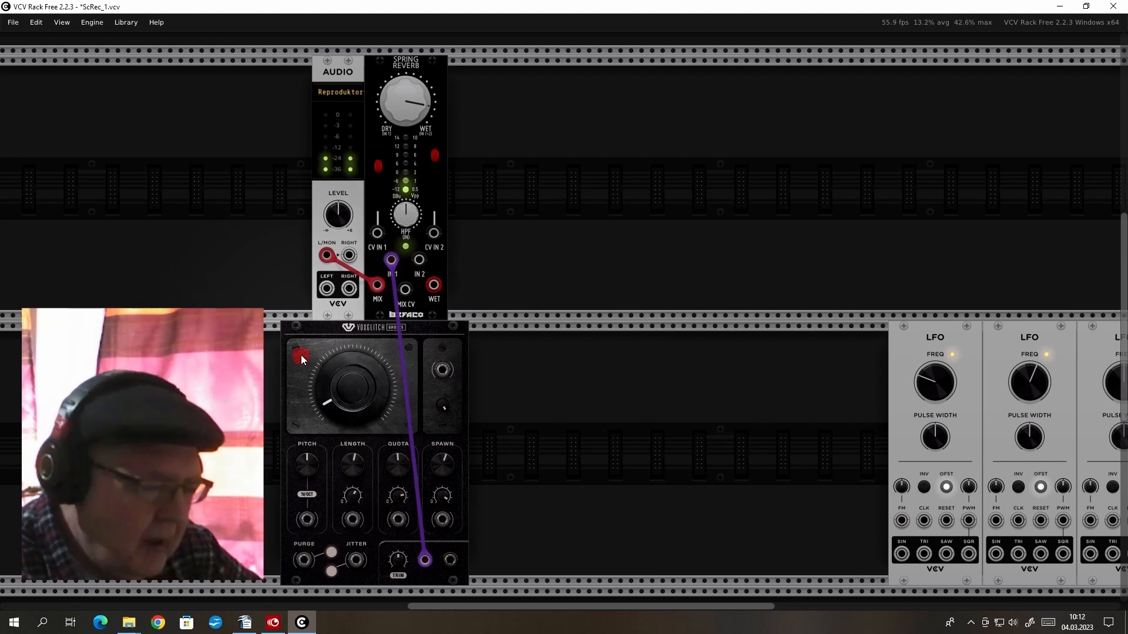
{"action": "mouse_move", "coordinate": [403, 472]}
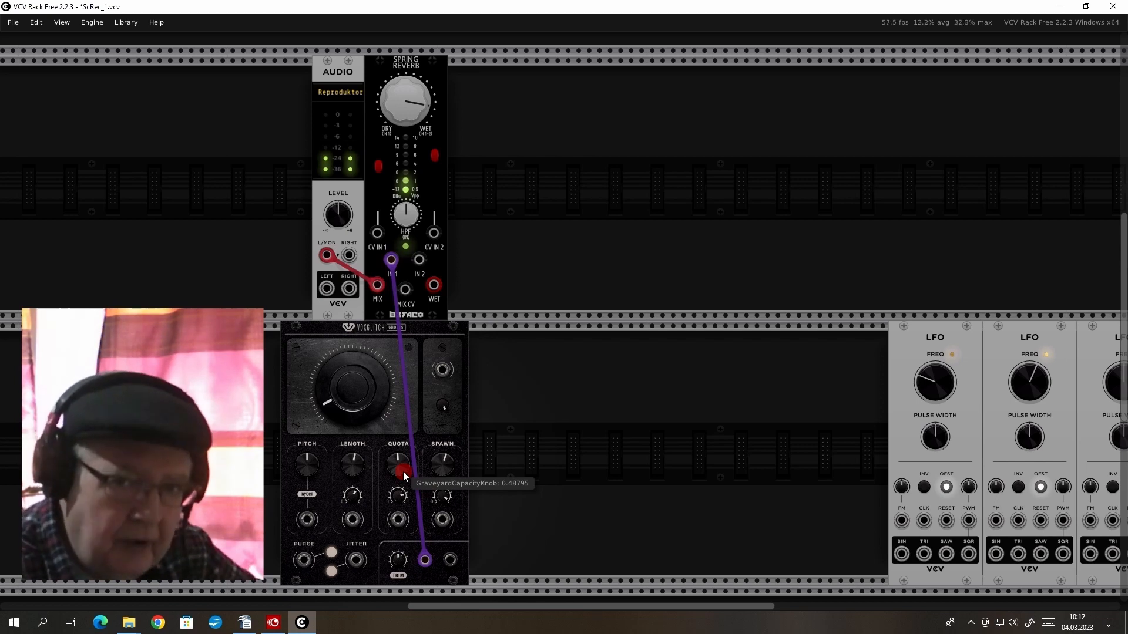
Lower the Ghosts module's spawn rate to 0.
{"action": "left_click", "coordinate": [448, 466]}
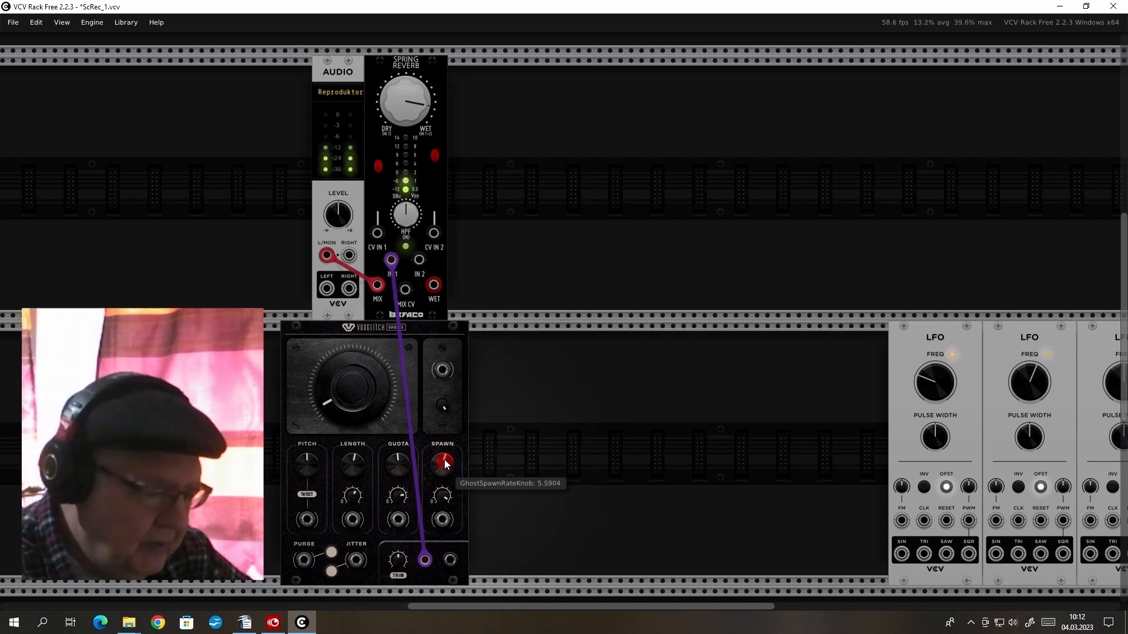
{"action": "left_click_drag", "start_coordinate": [444, 460], "coordinate": [444, 616]}
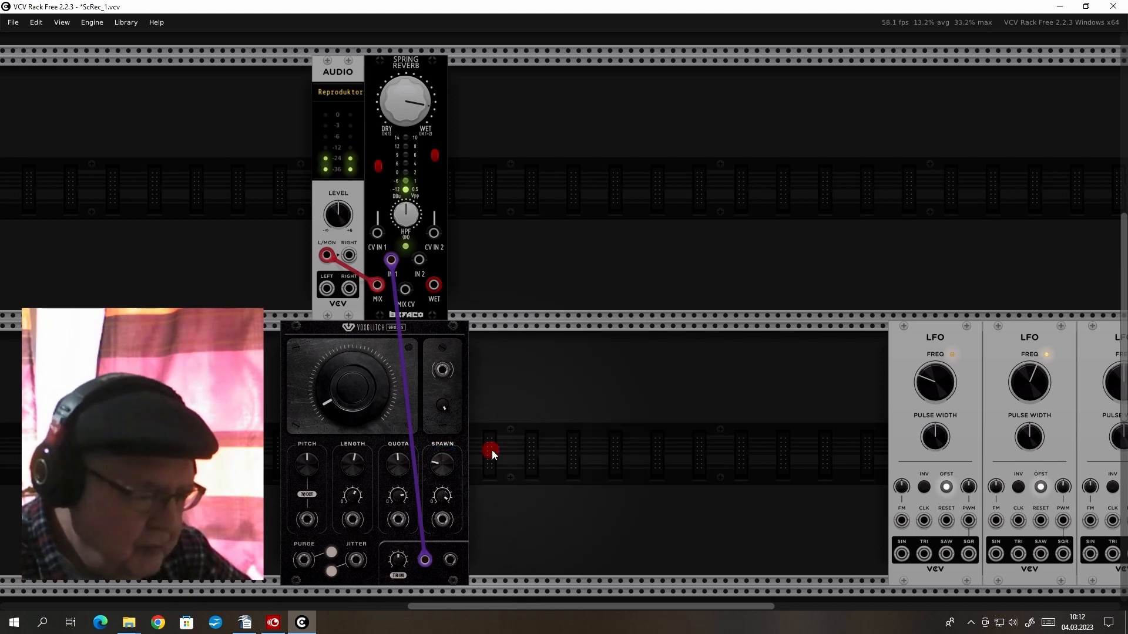
{"action": "double_click", "coordinate": [451, 461]}
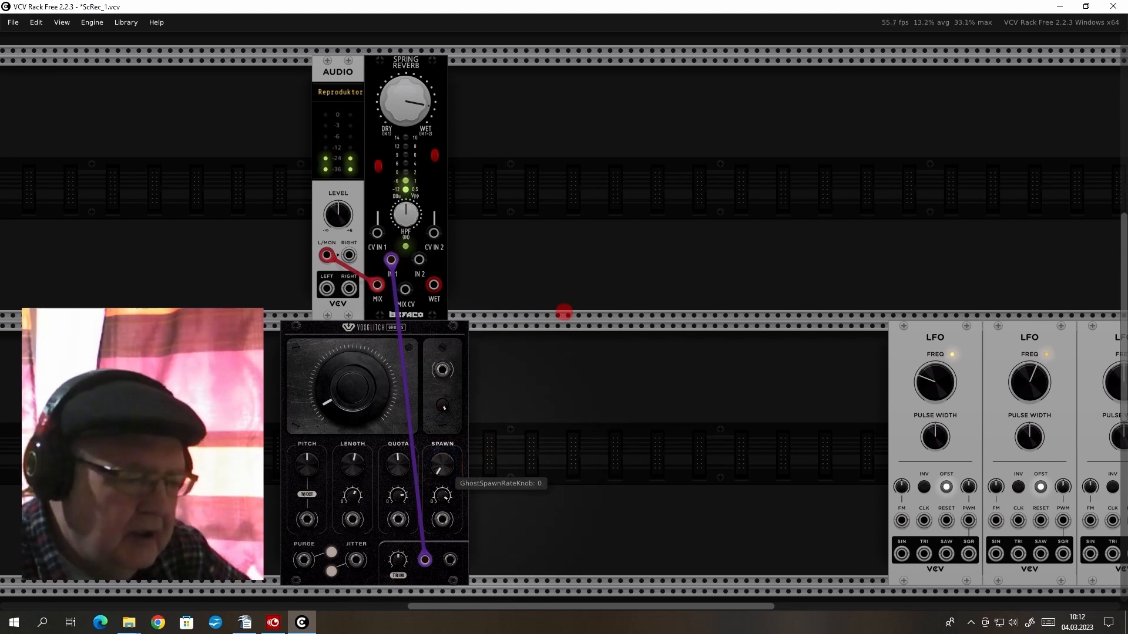
{"action": "left_click", "coordinate": [440, 468]}
{"action": "left_click", "coordinate": [564, 312]}
Vary the Ghosts spawn rate through about 3.4 and 1.2, and finish at its maximum of 10.
{"action": "left_click", "coordinate": [444, 464]}
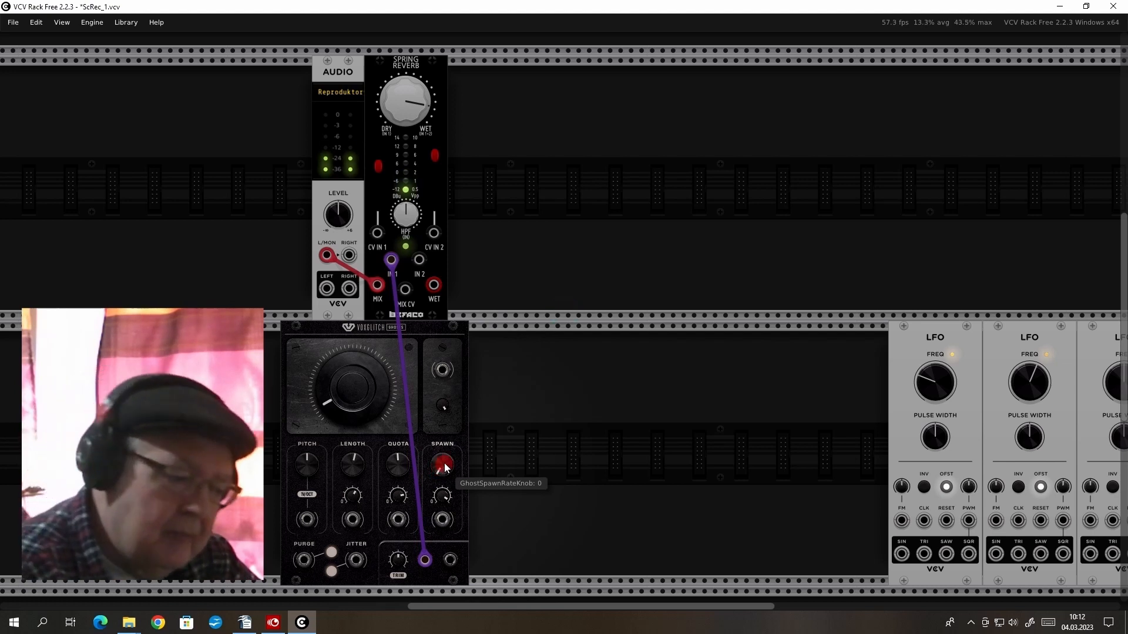
{"action": "left_click", "coordinate": [564, 312]}
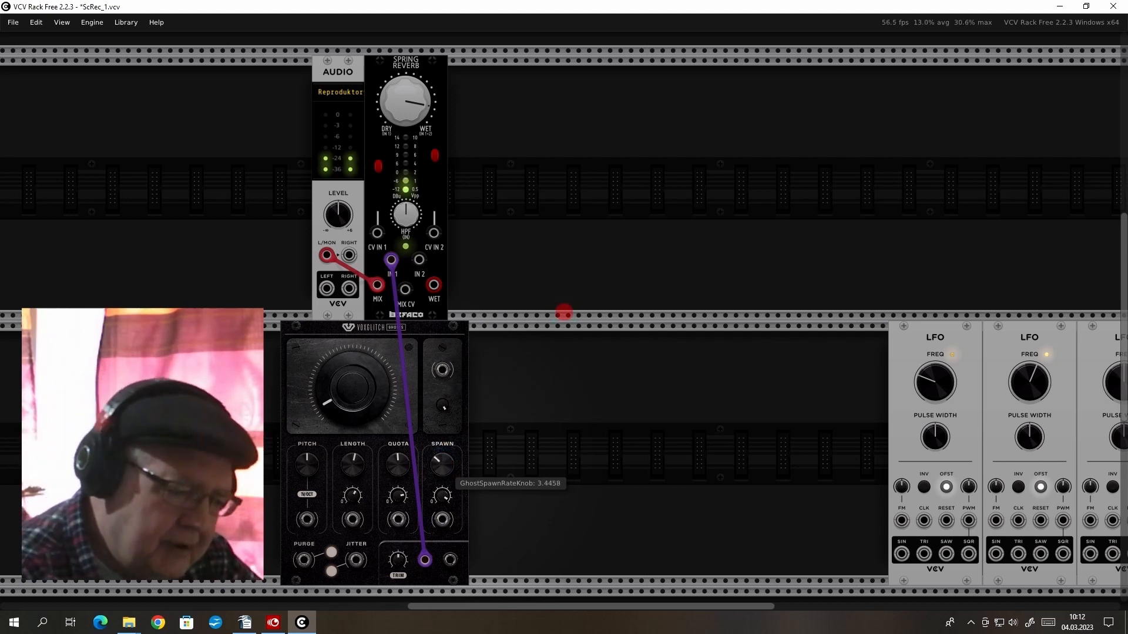
{"action": "left_click_drag", "start_coordinate": [442, 464], "coordinate": [442, 463]}
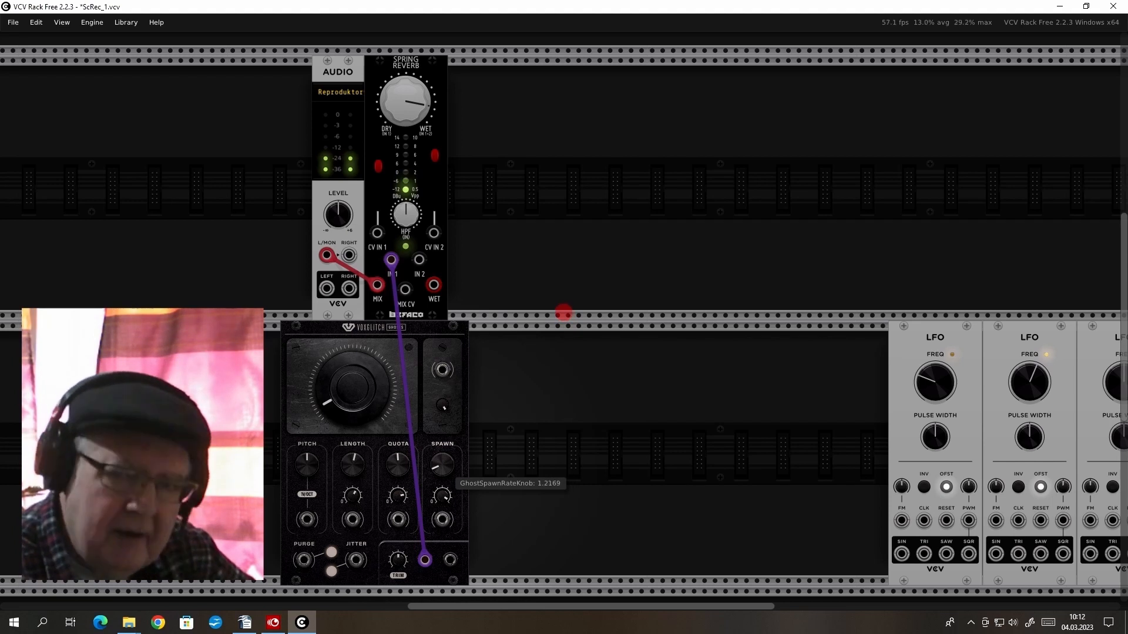
{"action": "left_click", "coordinate": [439, 466]}
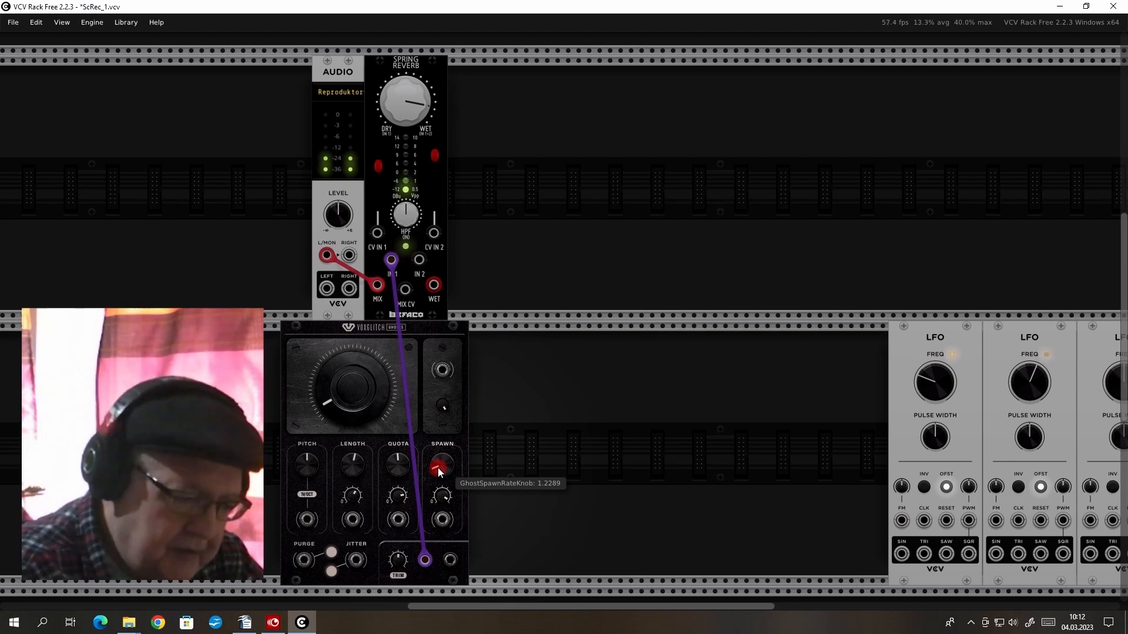
{"action": "left_click", "coordinate": [438, 467]}
{"action": "left_click_drag", "start_coordinate": [564, 312], "coordinate": [564, 311]}
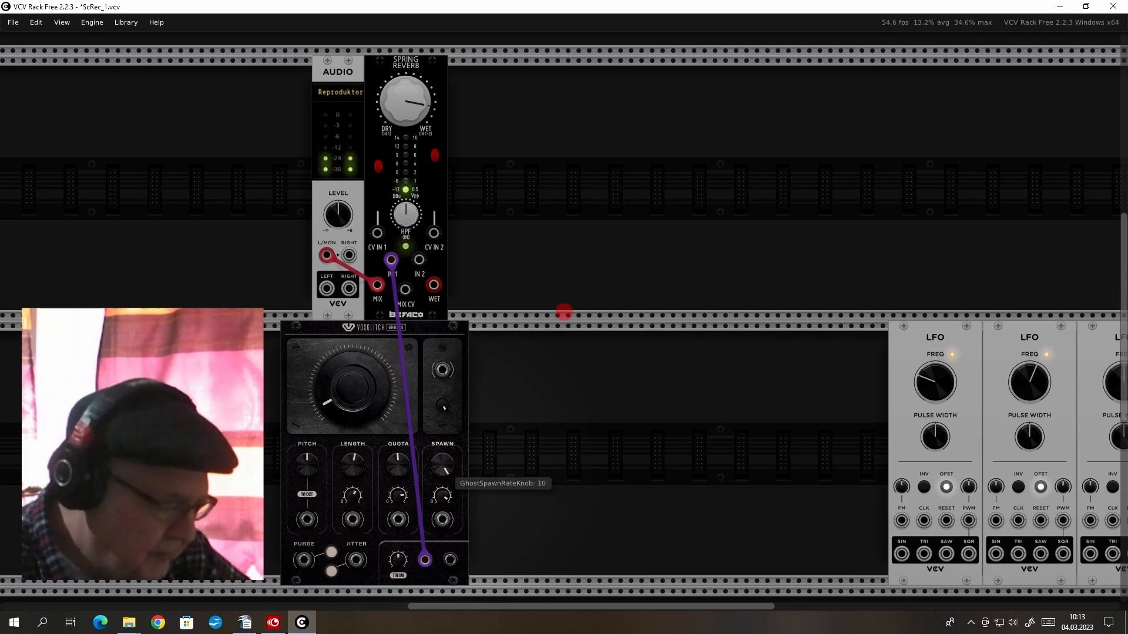
{"action": "left_click", "coordinate": [400, 466]}
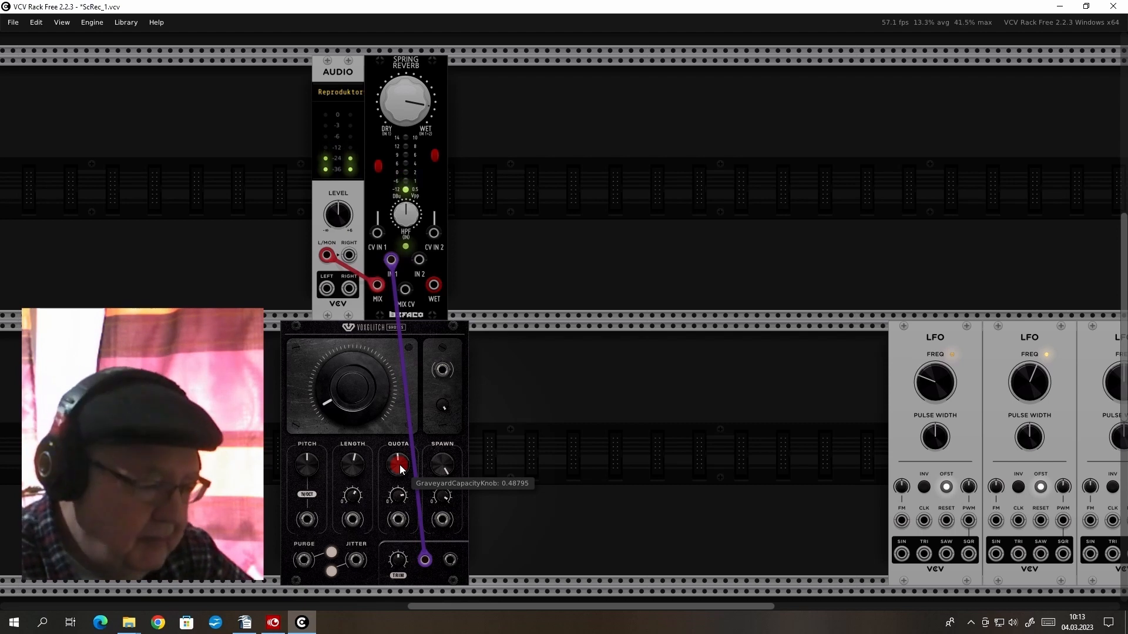
{"action": "left_click", "coordinate": [383, 522]}
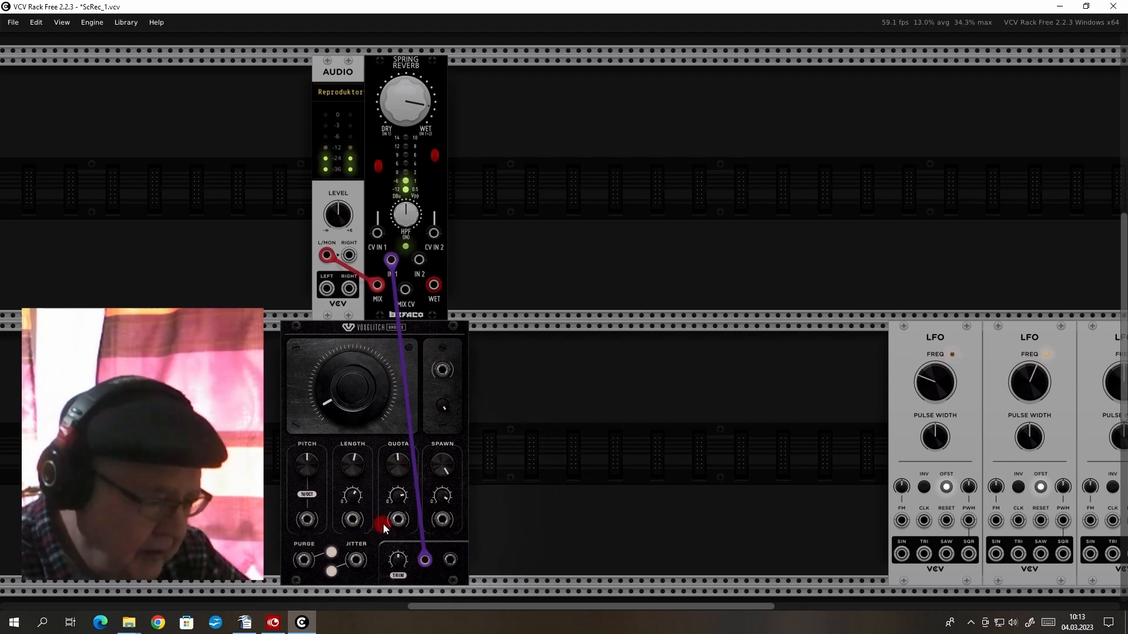
{"action": "left_click", "coordinate": [417, 468]}
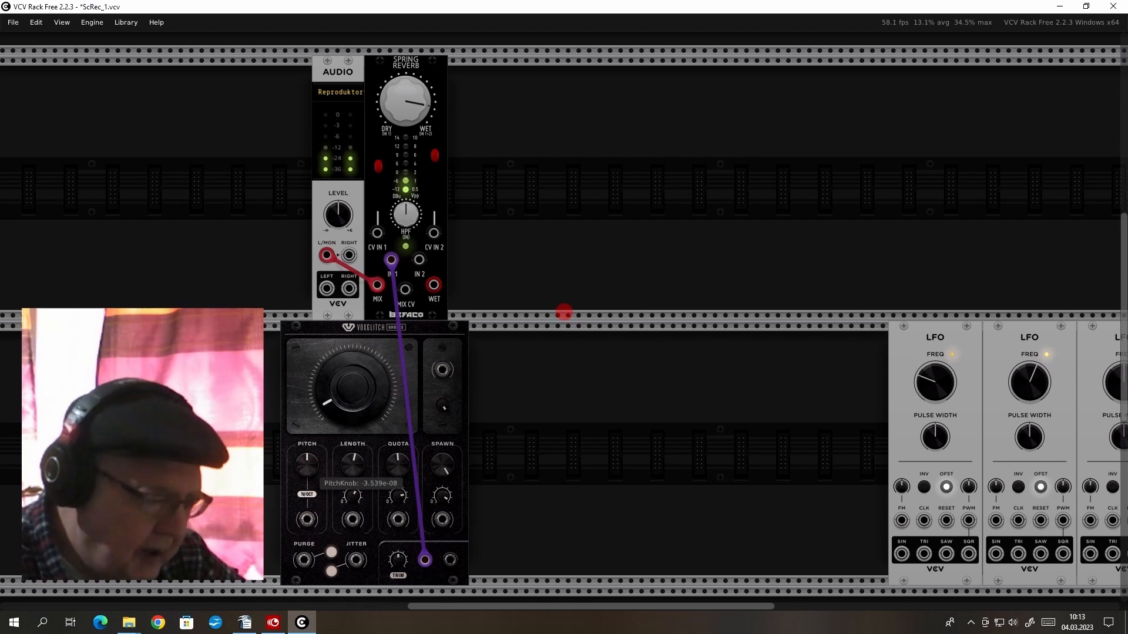
Nudge the Ghosts module's pitch to about 0.03 and inspect its 1V/OCT pitch input.
{"action": "mouse_move", "coordinate": [308, 468]}
{"action": "left_mouse_down"}
{"action": "mouse_move", "coordinate": [307, 440]}
{"action": "mouse_move", "coordinate": [307, 463]}
{"action": "left_mouse_up"}
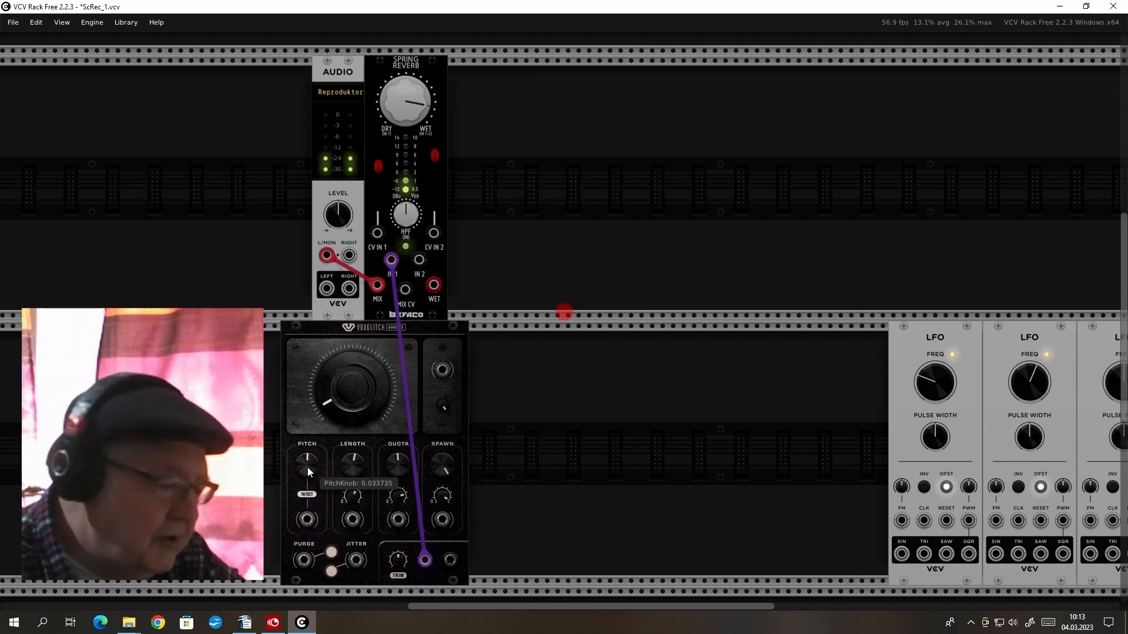
{"action": "left_click", "coordinate": [319, 527]}
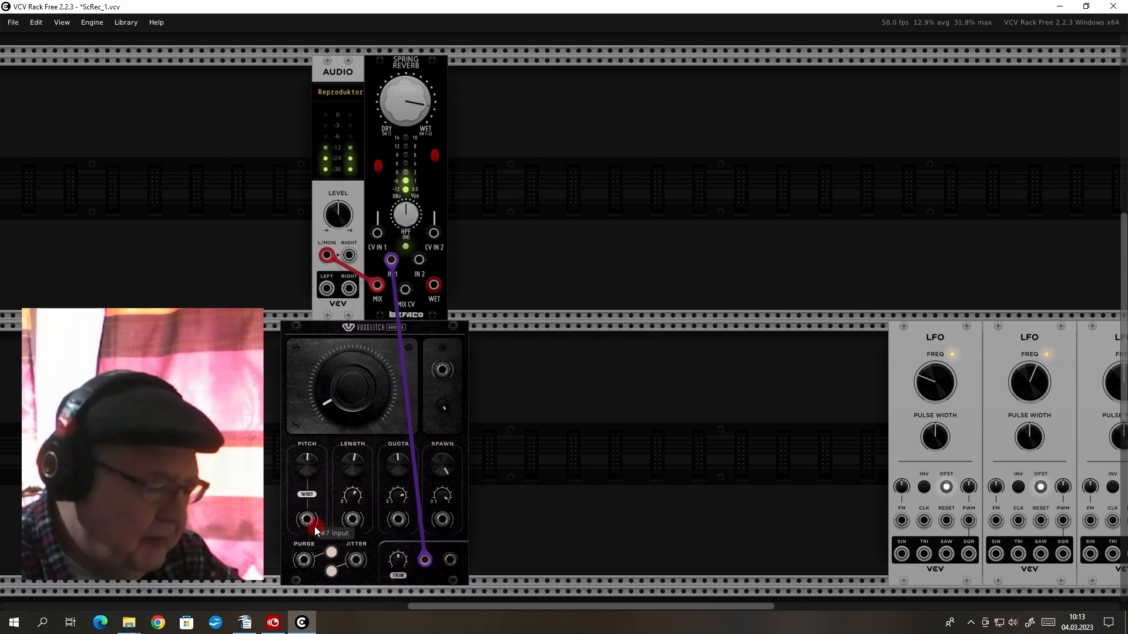
{"action": "left_click", "coordinate": [306, 503]}
{"action": "left_click", "coordinate": [311, 516]}
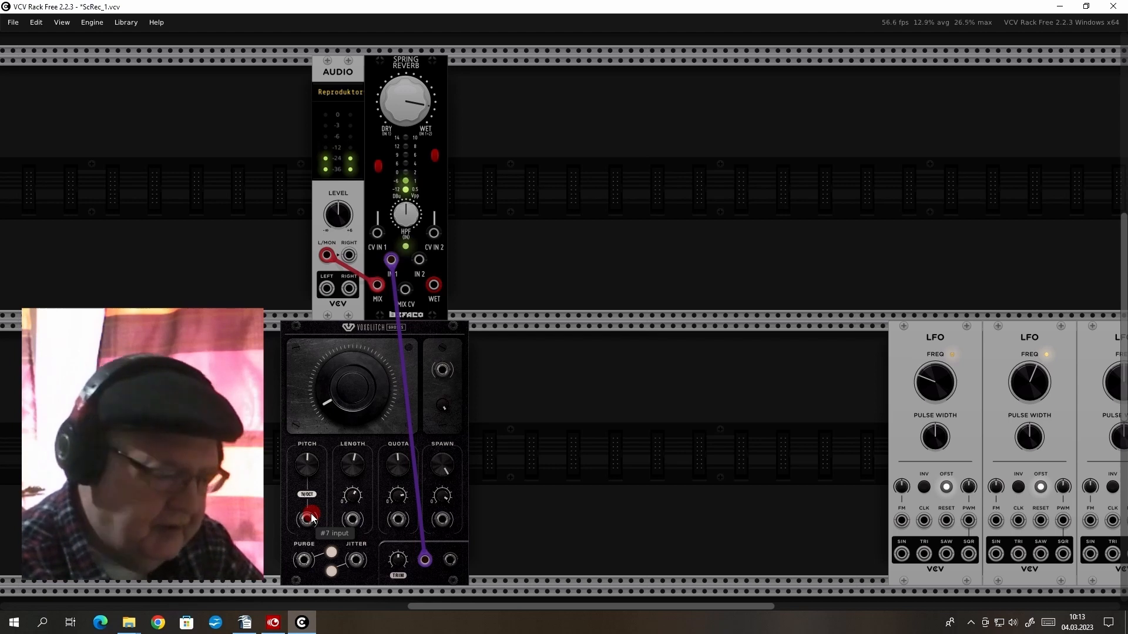
Inspect the Ghosts purge input and trigger a manual purge of the active ghosts.
{"action": "left_click", "coordinate": [303, 565]}
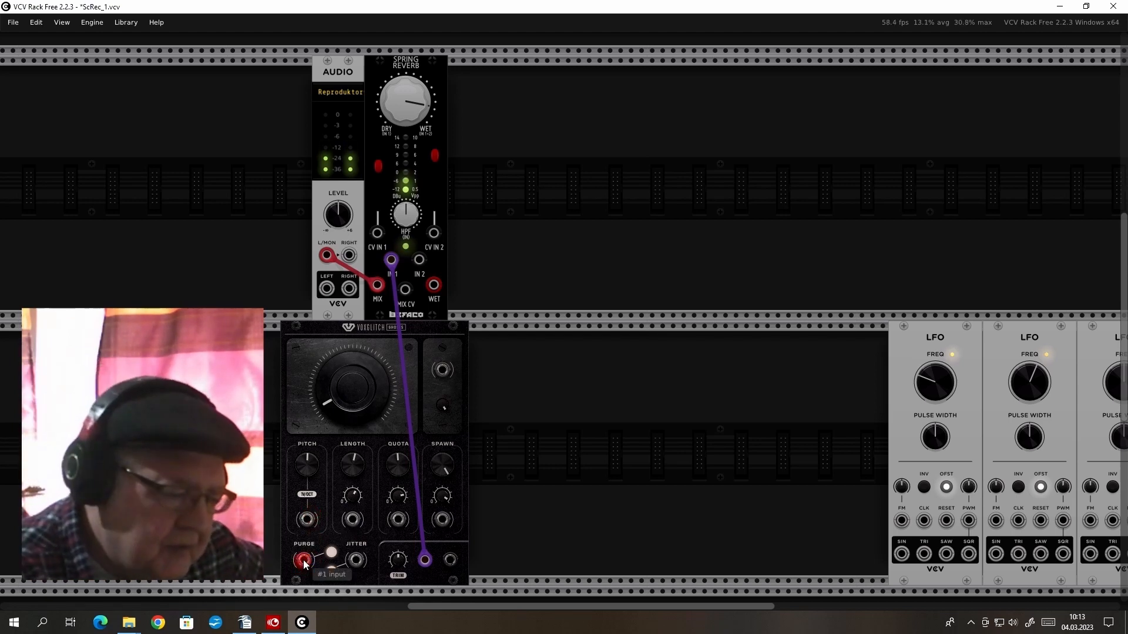
{"action": "left_click", "coordinate": [327, 552]}
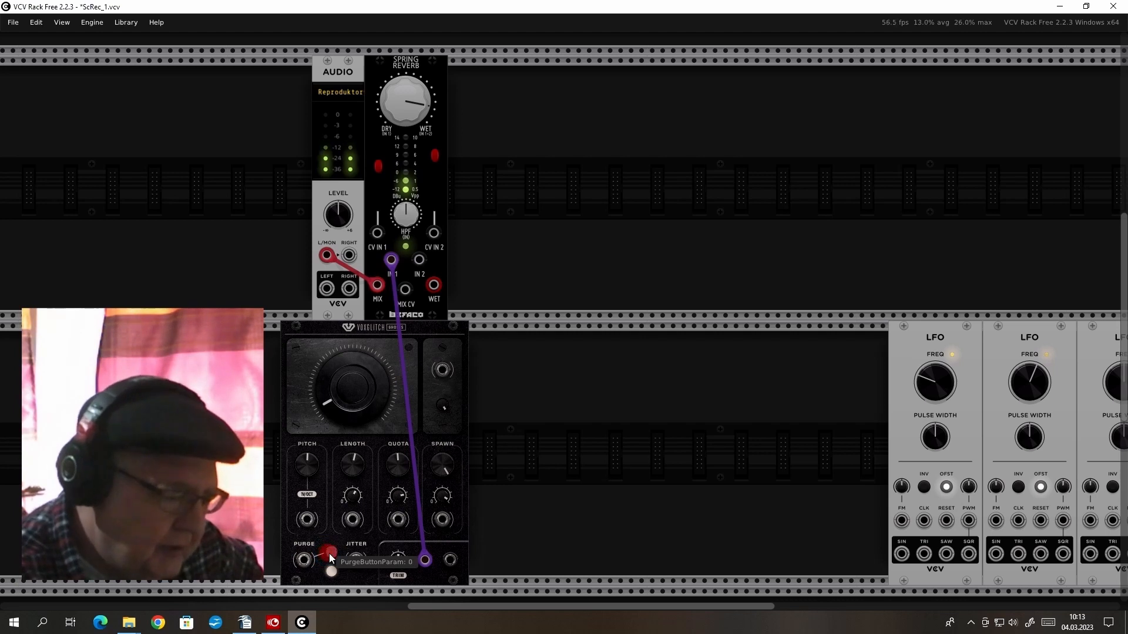
{"action": "left_click", "coordinate": [329, 553]}
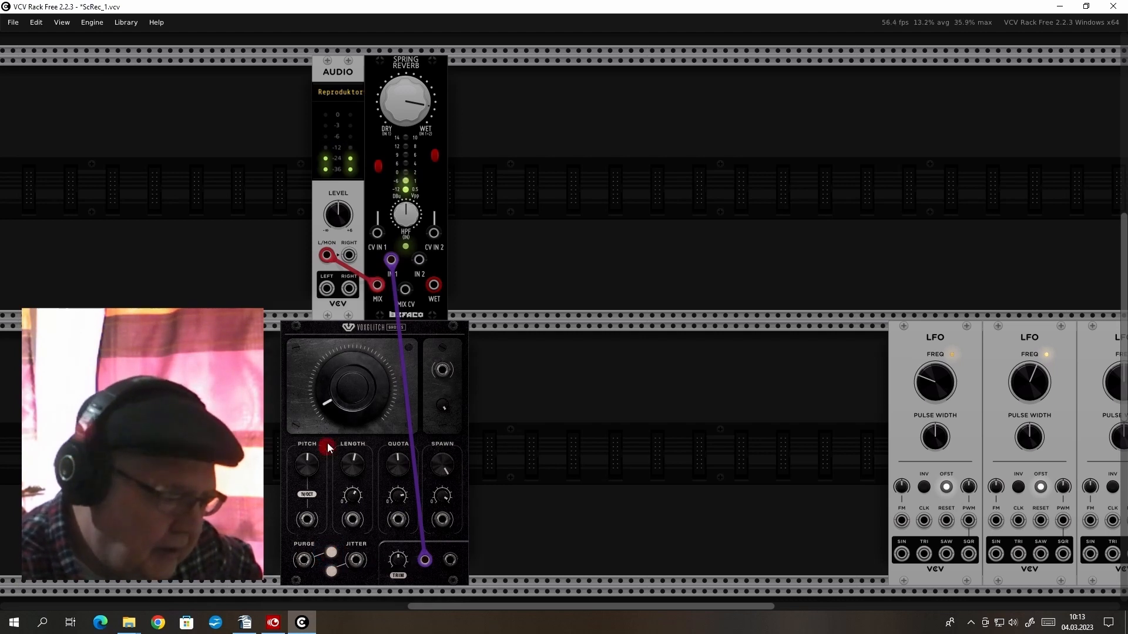
Reduce the Ghosts module's spawn rate and quota to low settings, and adjust its output trim.
{"action": "left_click_drag", "start_coordinate": [442, 463], "coordinate": [442, 505]}
{"action": "left_click_drag", "start_coordinate": [402, 461], "coordinate": [402, 477]}
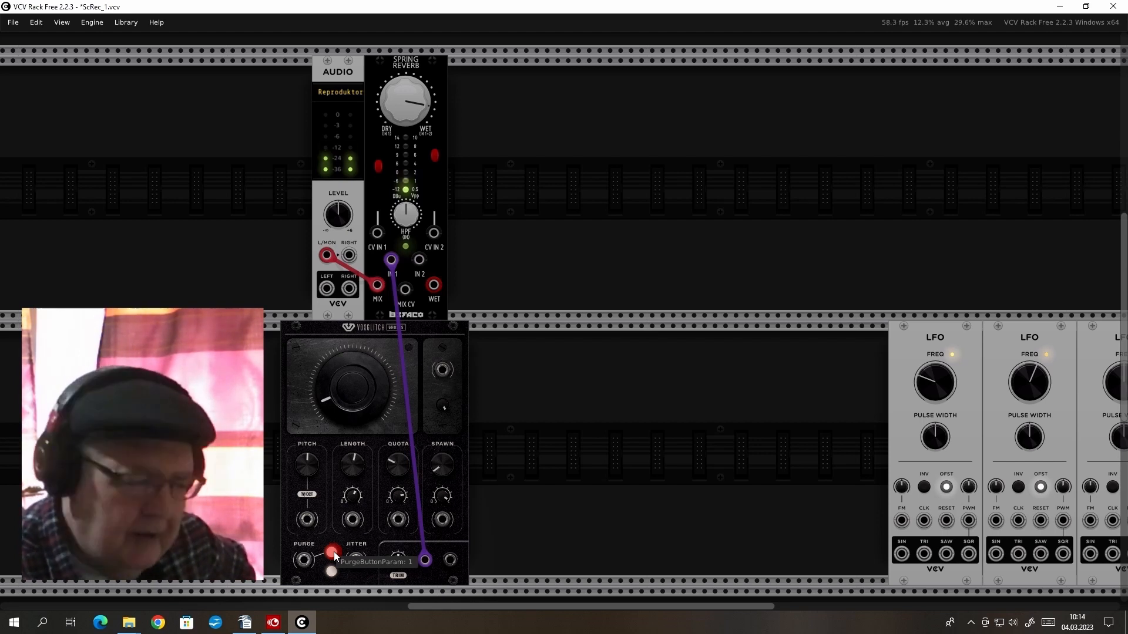
{"action": "mouse_move", "coordinate": [444, 467]}
{"action": "left_mouse_down"}
{"action": "mouse_move", "coordinate": [564, 312]}
{"action": "mouse_move", "coordinate": [443, 466]}
{"action": "left_mouse_up"}
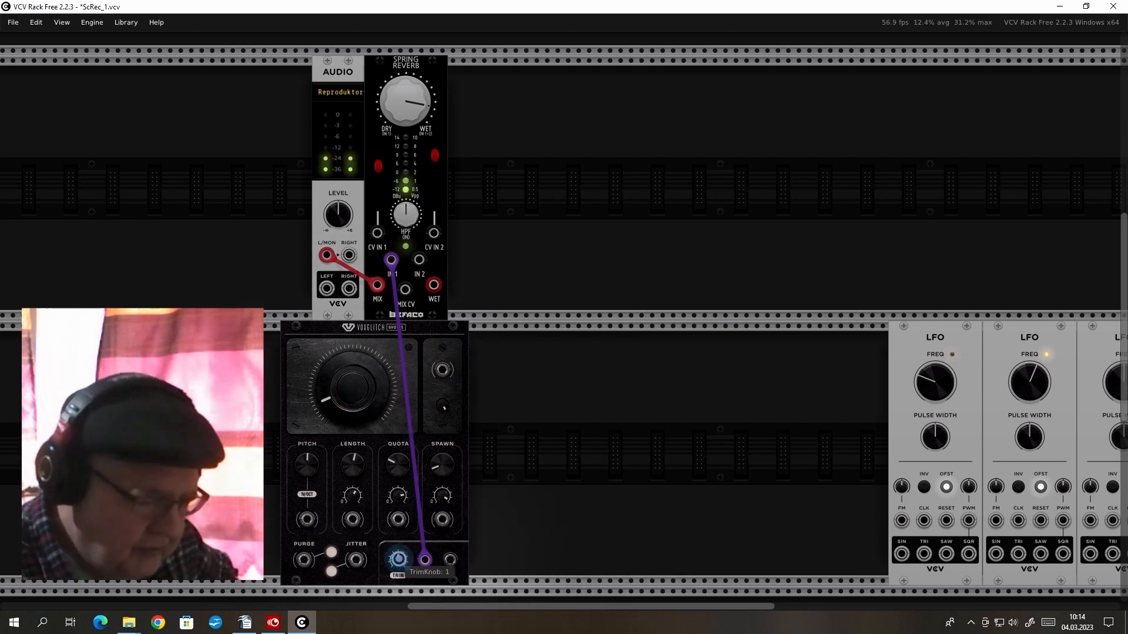
{"action": "left_click_drag", "start_coordinate": [564, 314], "coordinate": [564, 311]}
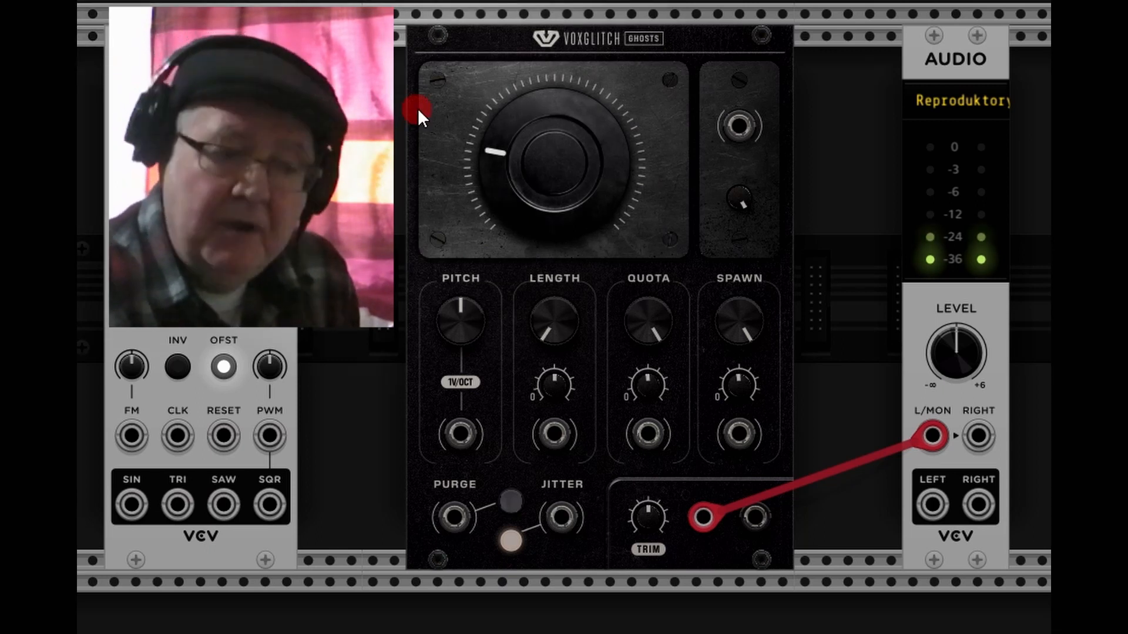
Lower the Ghosts playback position to about 0.087.
{"action": "mouse_move", "coordinate": [744, 325]}
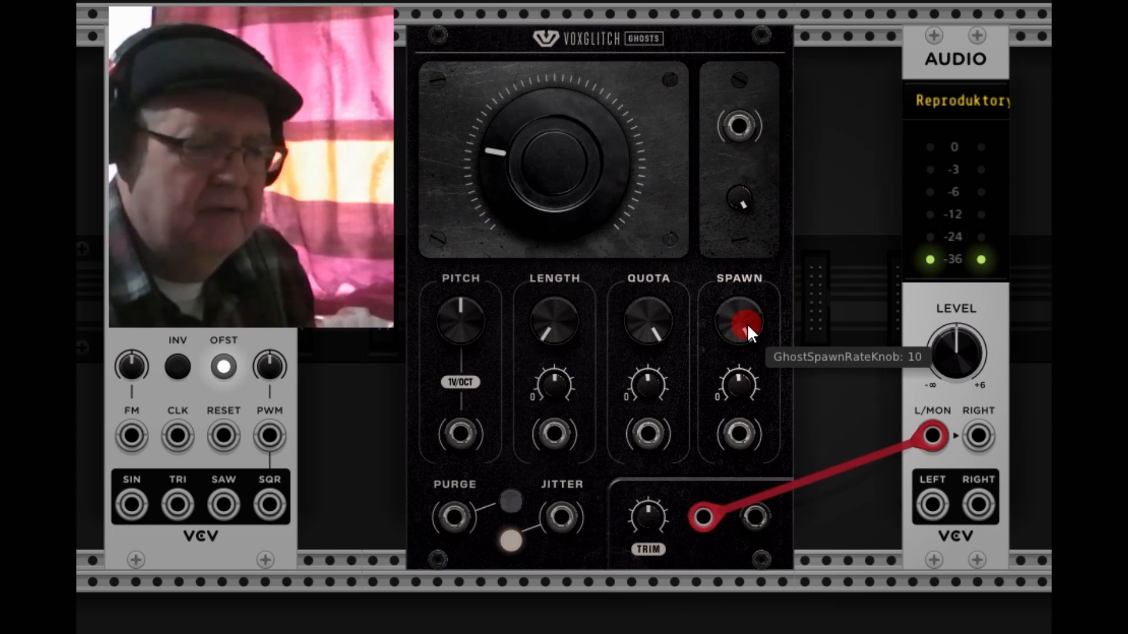
{"action": "mouse_move", "coordinate": [562, 310]}
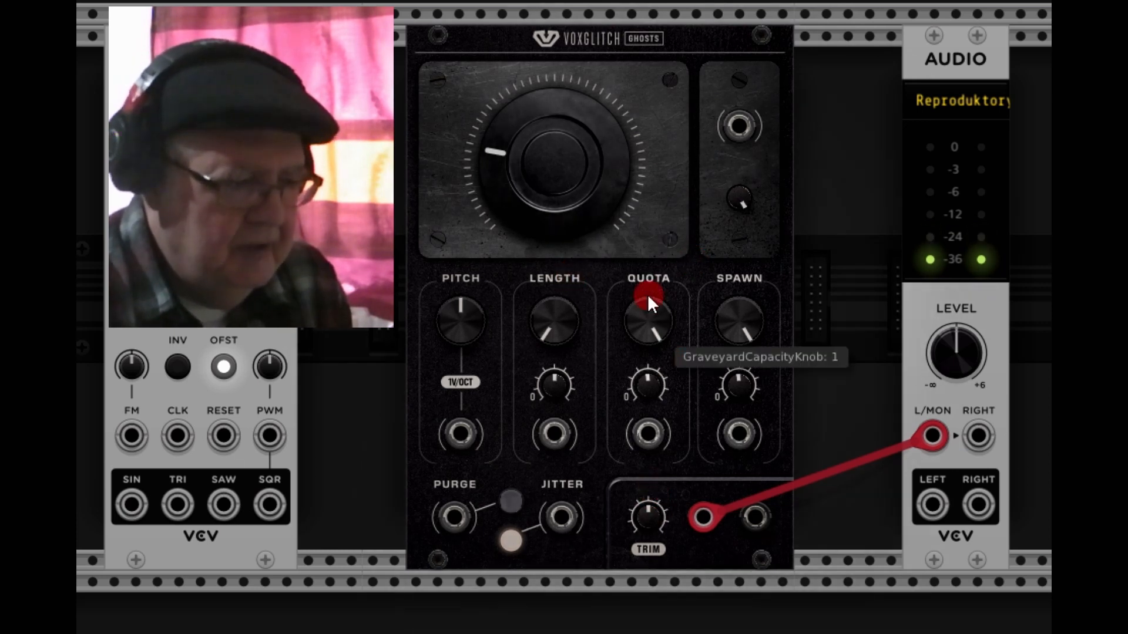
{"action": "left_click_drag", "start_coordinate": [532, 173], "coordinate": [762, 342]}
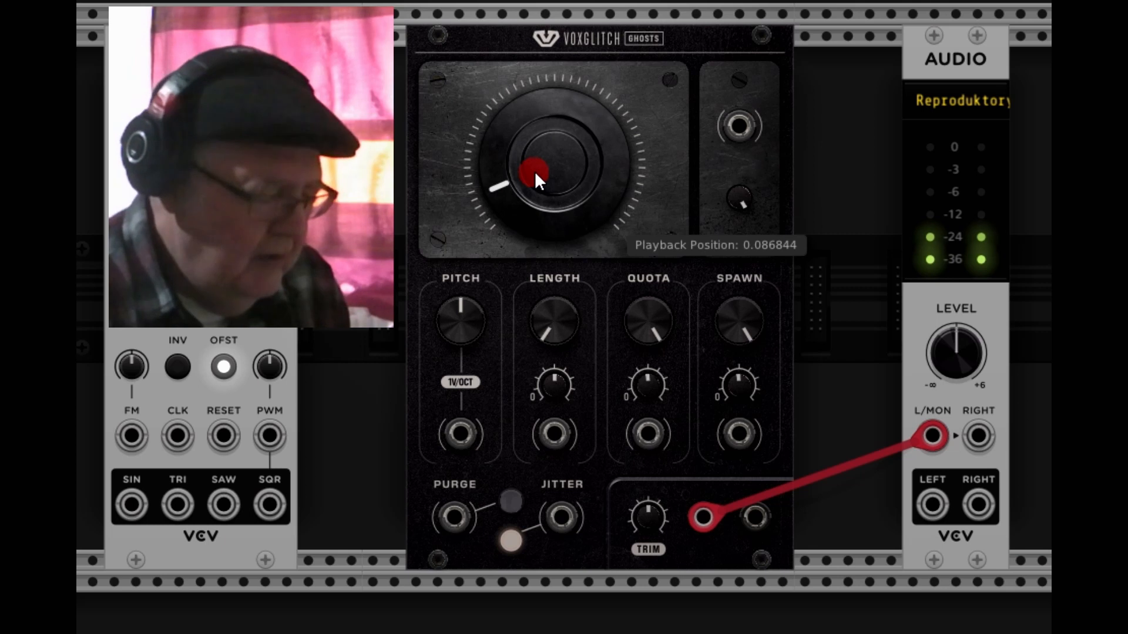
Check the Length, Quota and Spawn settings on the Ghosts module.
{"action": "left_click", "coordinate": [545, 330]}
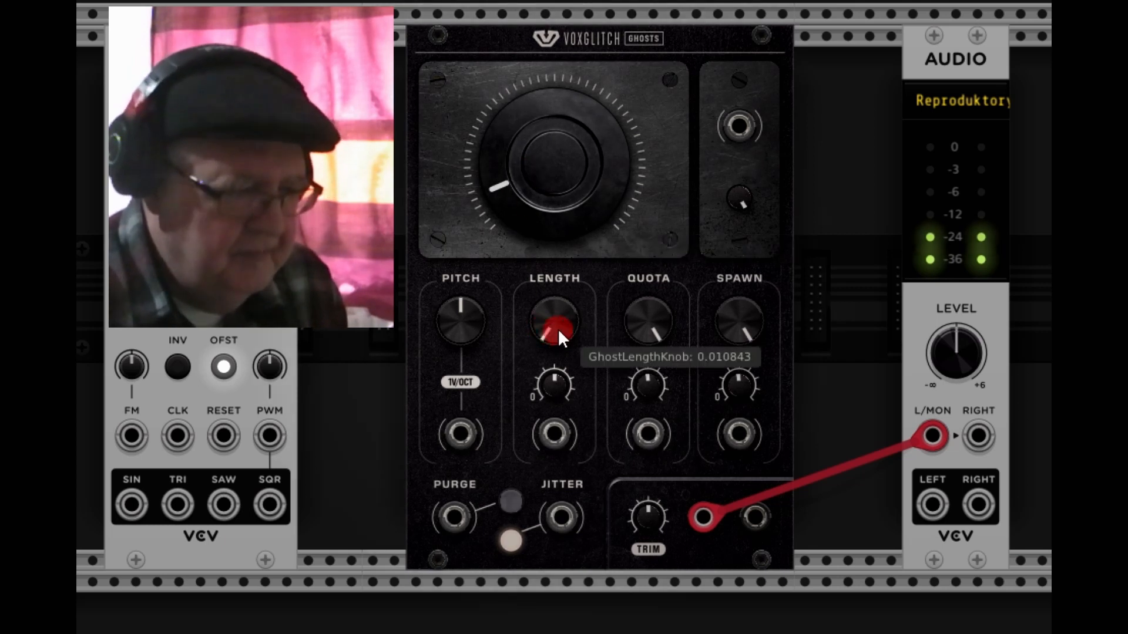
{"action": "left_click", "coordinate": [648, 340]}
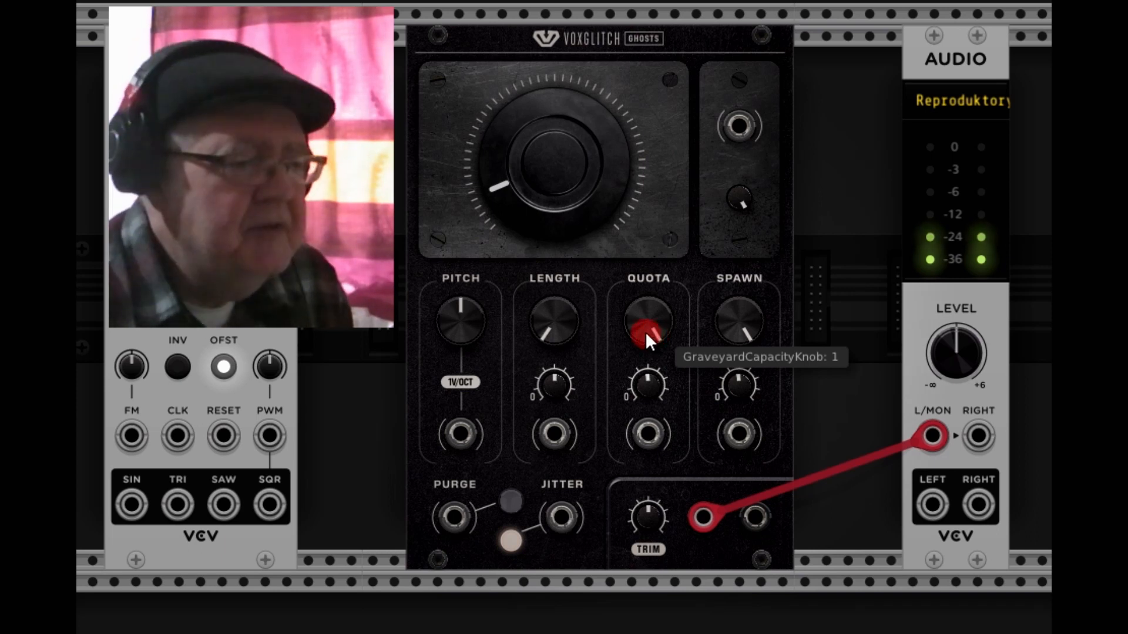
{"action": "left_click", "coordinate": [717, 330]}
{"action": "left_click_drag", "start_coordinate": [738, 313], "coordinate": [743, 303]}
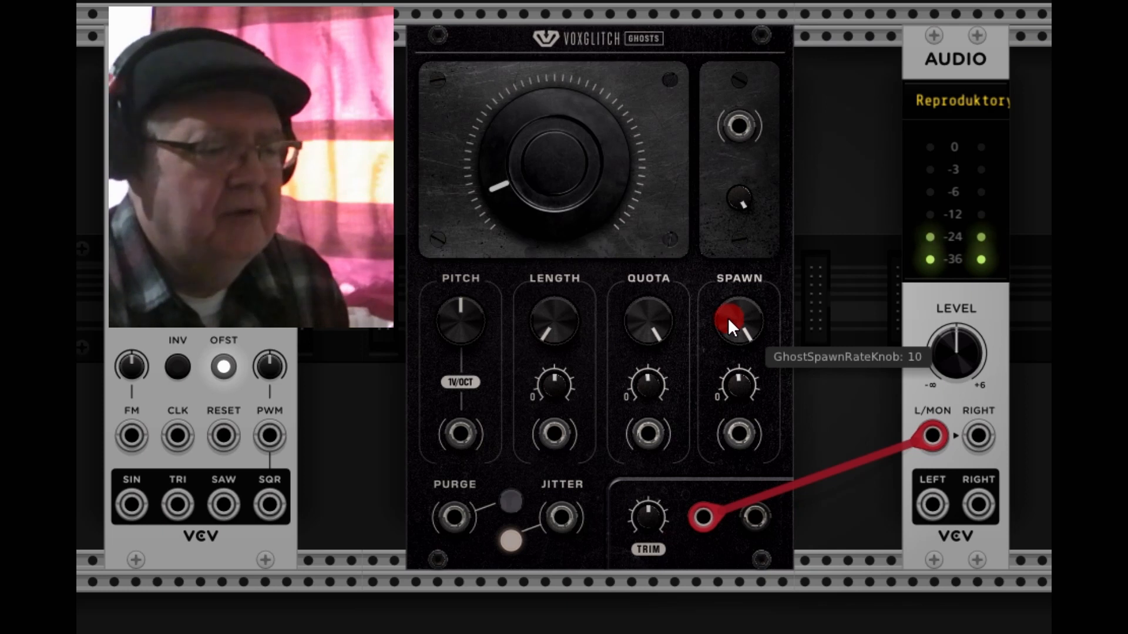
Reduce the Ghosts quota to near its minimum, and sweep the playback position down to about 0.028 and back up.
{"action": "left_click_drag", "start_coordinate": [490, 205], "coordinate": [498, 184]}
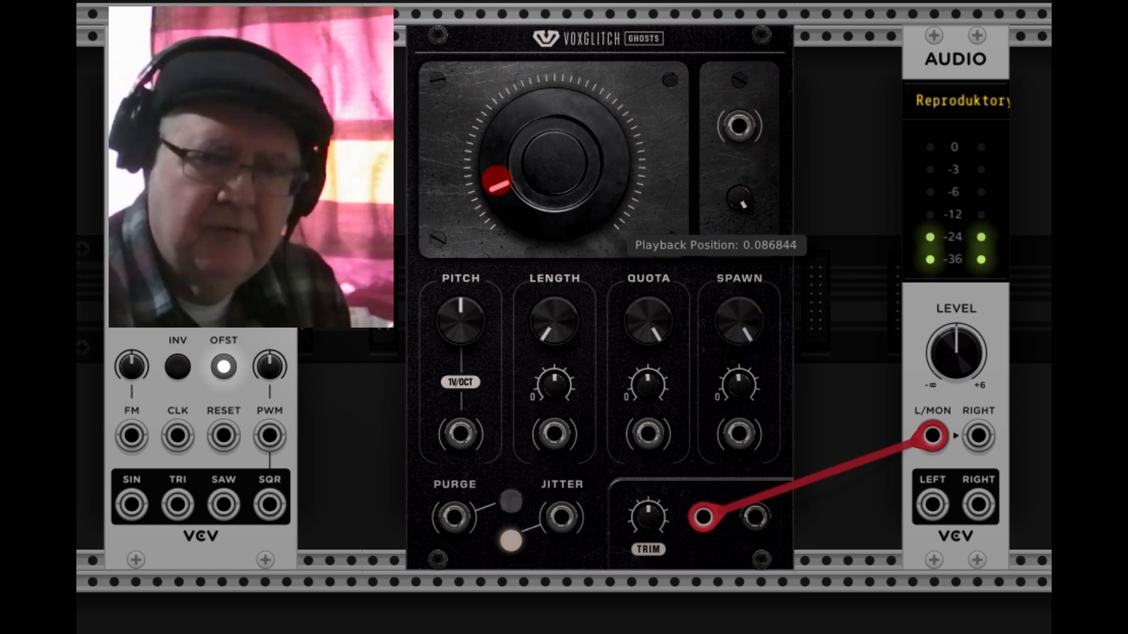
{"action": "mouse_move", "coordinate": [496, 180]}
{"action": "left_mouse_down"}
{"action": "mouse_move", "coordinate": [496, 118]}
{"action": "mouse_move", "coordinate": [492, 179]}
{"action": "left_mouse_up"}
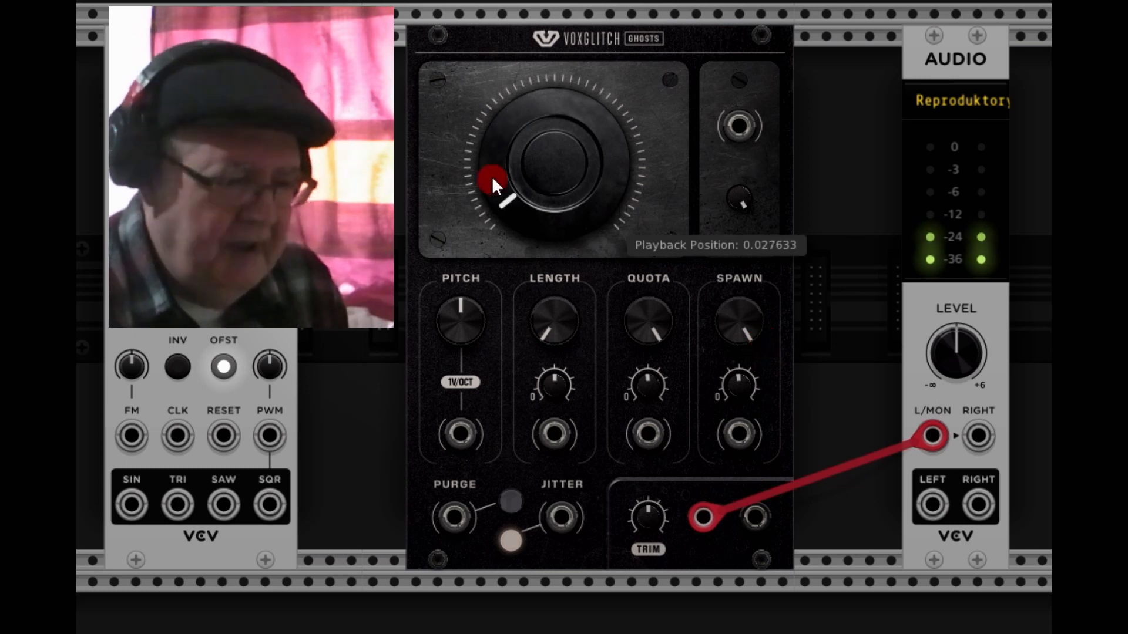
{"action": "left_click_drag", "start_coordinate": [650, 315], "coordinate": [762, 341]}
{"action": "left_click_drag", "start_coordinate": [516, 202], "coordinate": [488, 140]}
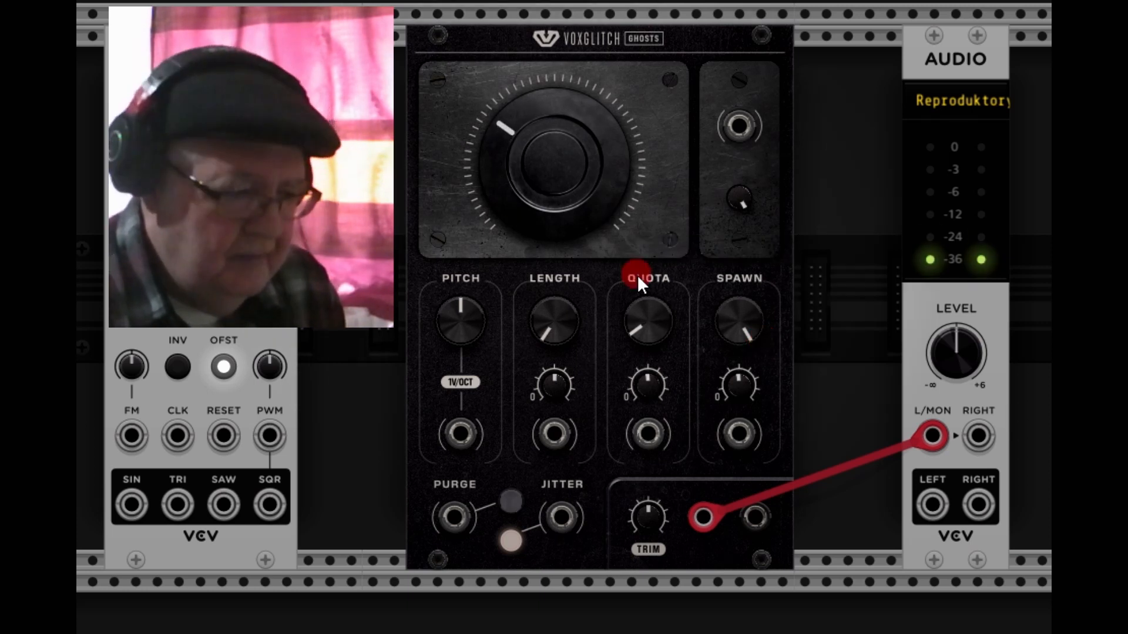
Raise the Ghosts playback position to about 0.666 and reduce the spawn rate to 0.
{"action": "left_click_drag", "start_coordinate": [646, 316], "coordinate": [646, 317]}
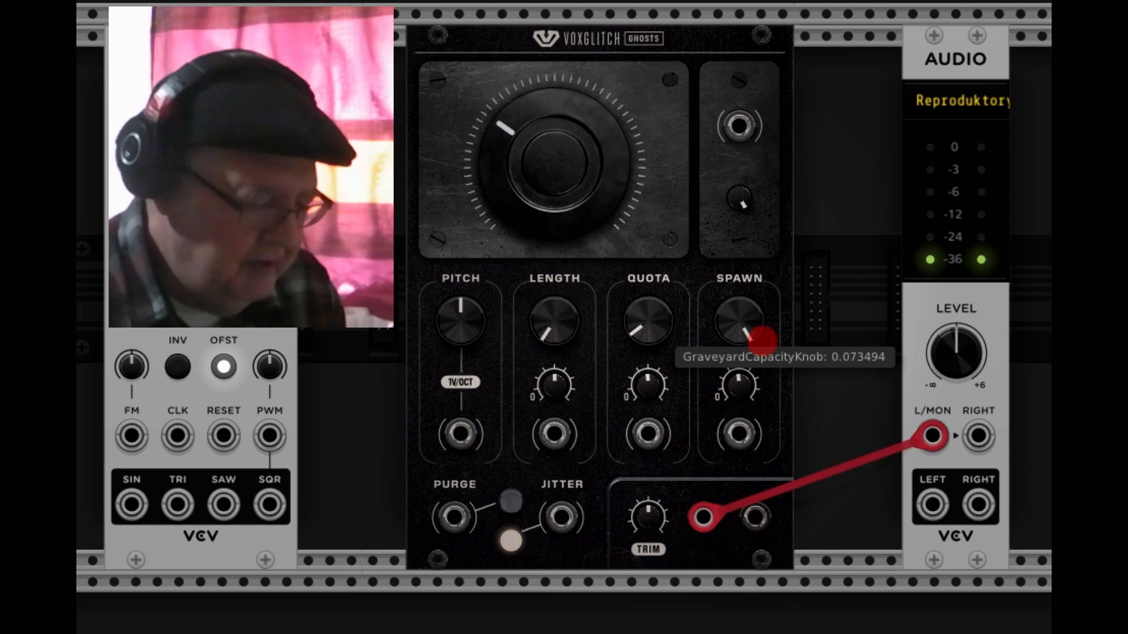
{"action": "left_click_drag", "start_coordinate": [503, 136], "coordinate": [504, 101]}
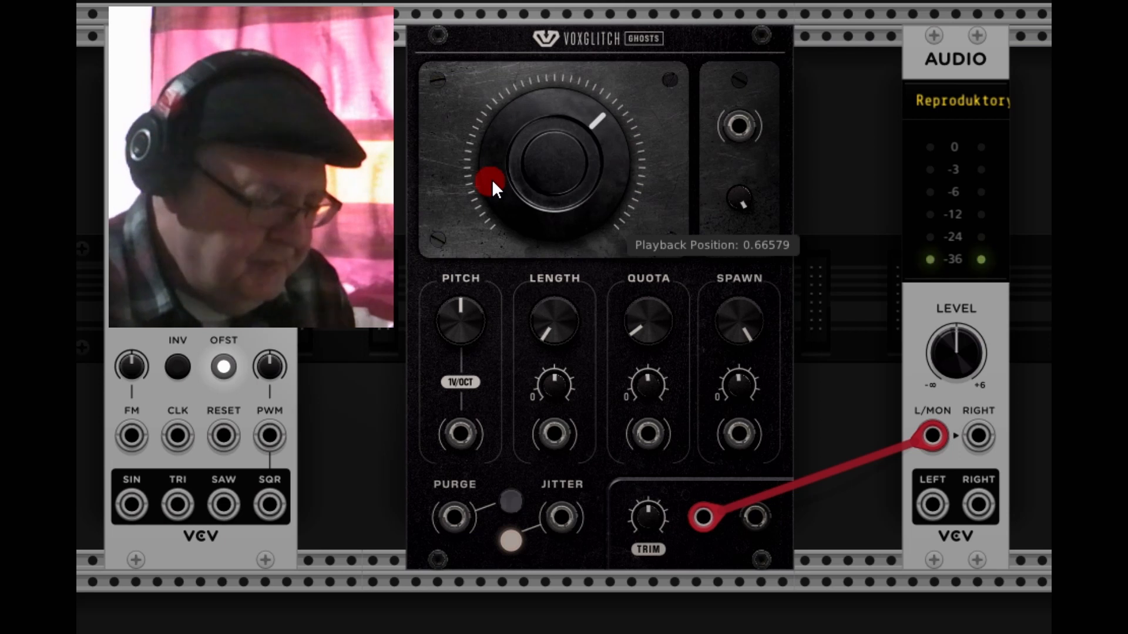
{"action": "left_click_drag", "start_coordinate": [741, 320], "coordinate": [799, 351]}
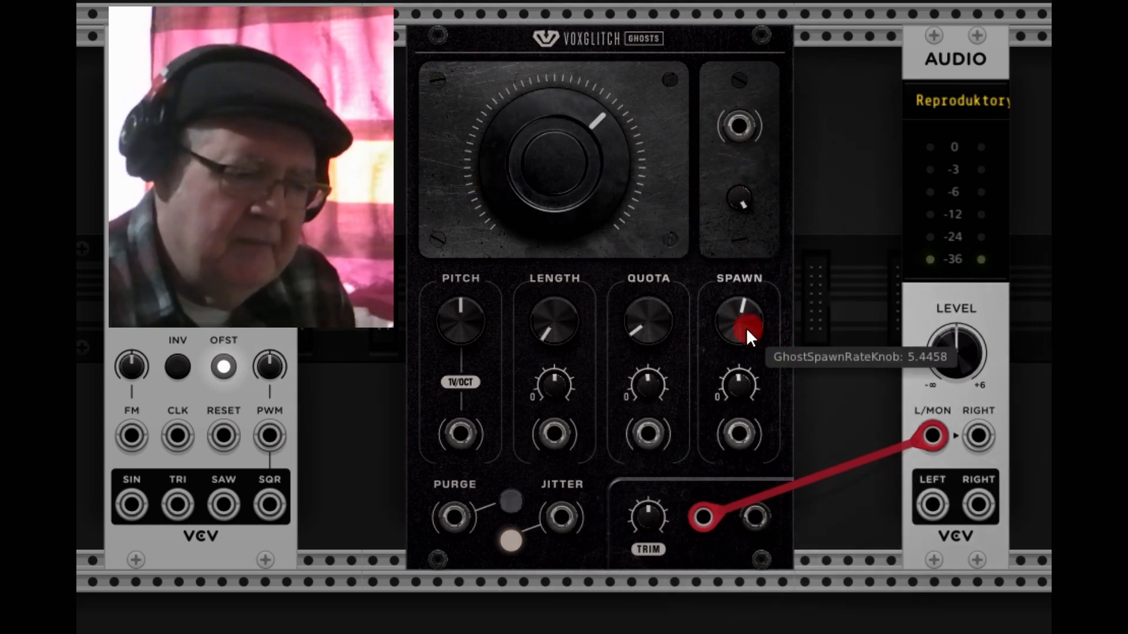
{"action": "left_click_drag", "start_coordinate": [743, 306], "coordinate": [713, 337]}
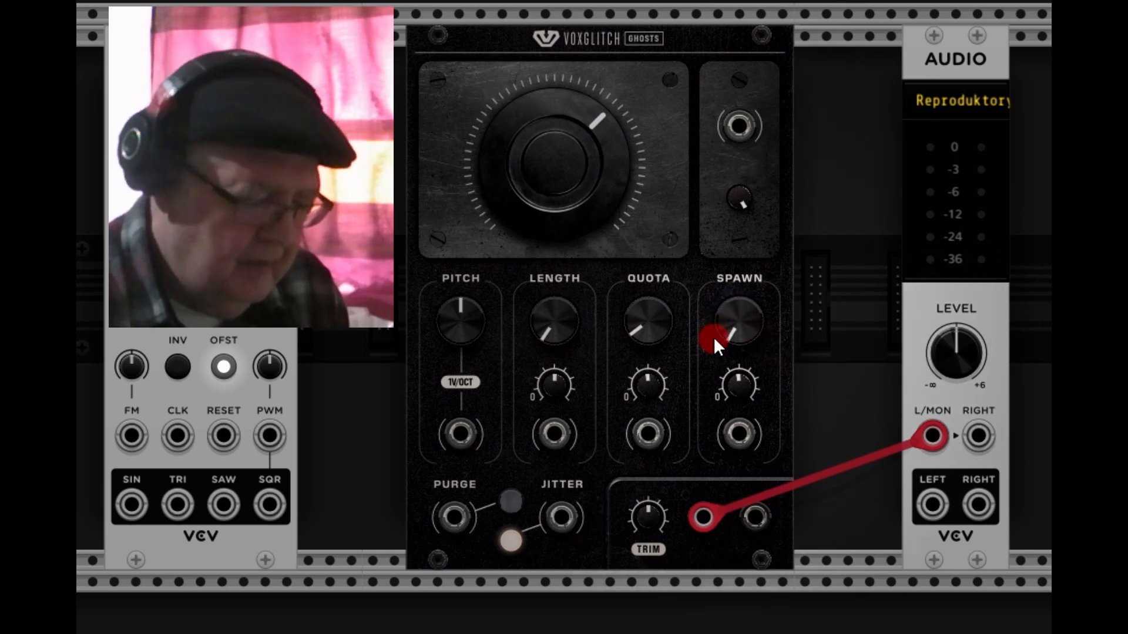
Lower the Ghosts playback position to about 0.516, and nudge it slightly back up.
{"action": "left_click", "coordinate": [461, 303]}
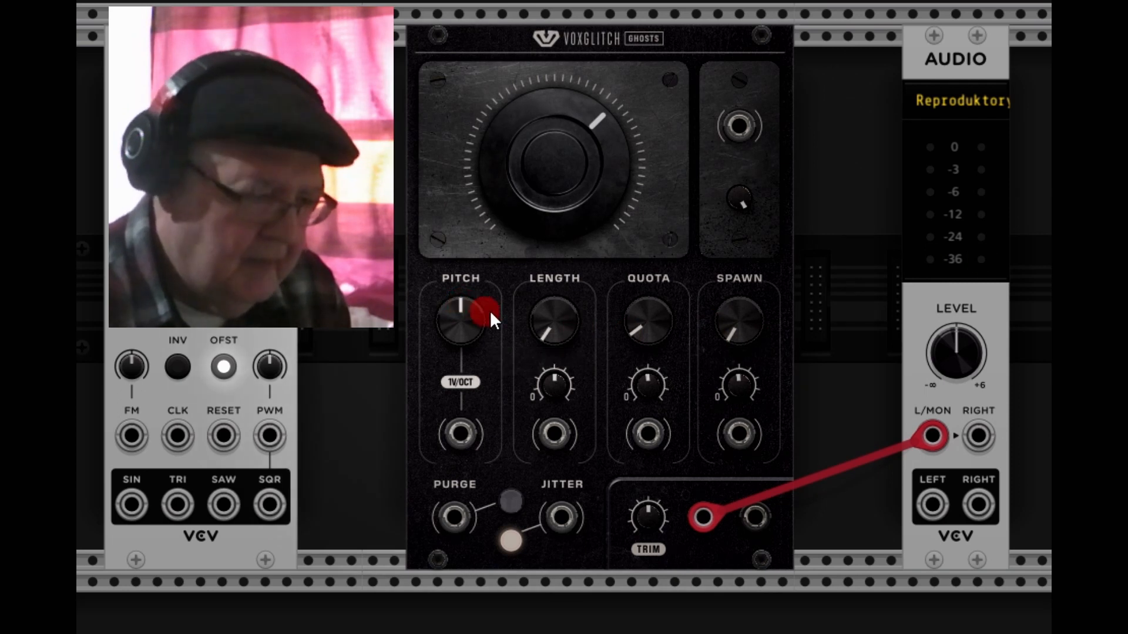
{"action": "left_click_drag", "start_coordinate": [571, 241], "coordinate": [703, 308]}
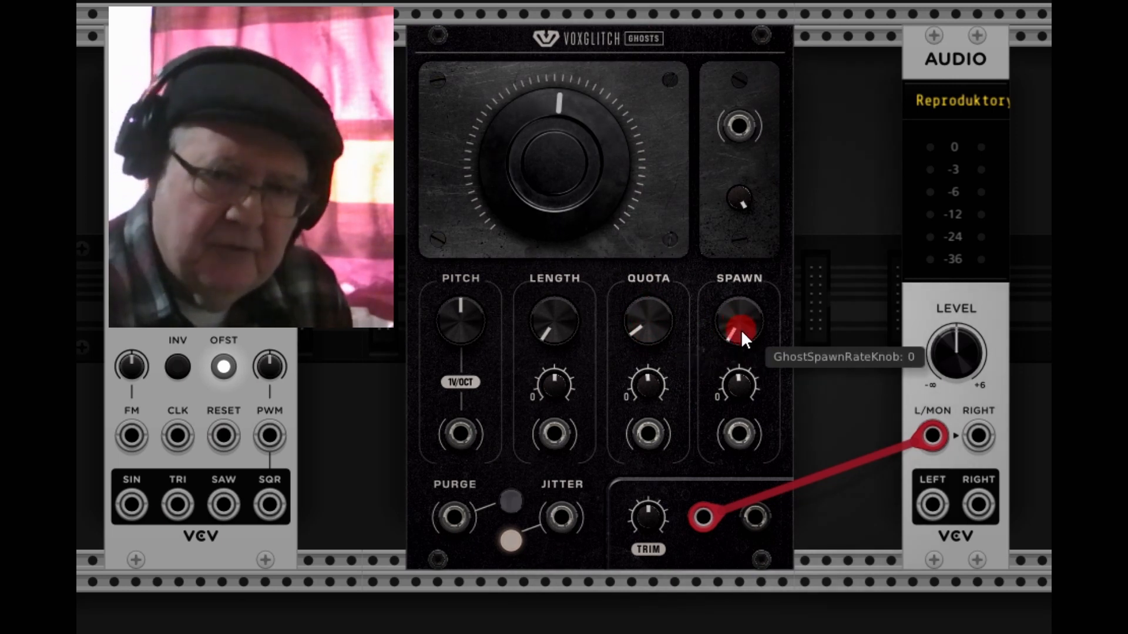
{"action": "left_click", "coordinate": [578, 193]}
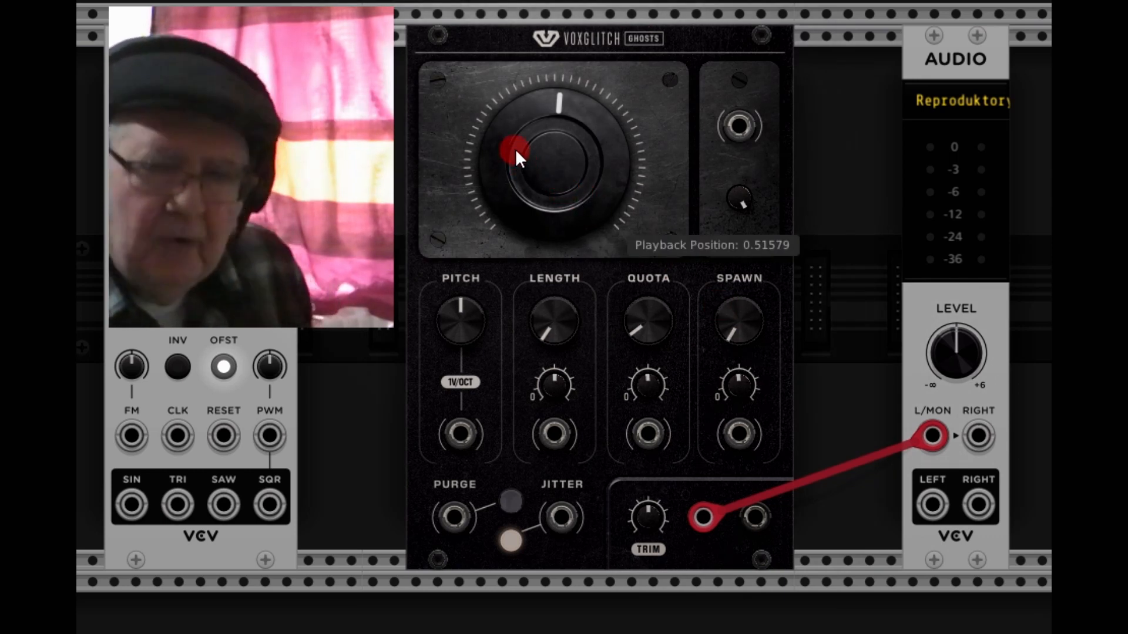
{"action": "left_click_drag", "start_coordinate": [516, 149], "coordinate": [762, 341]}
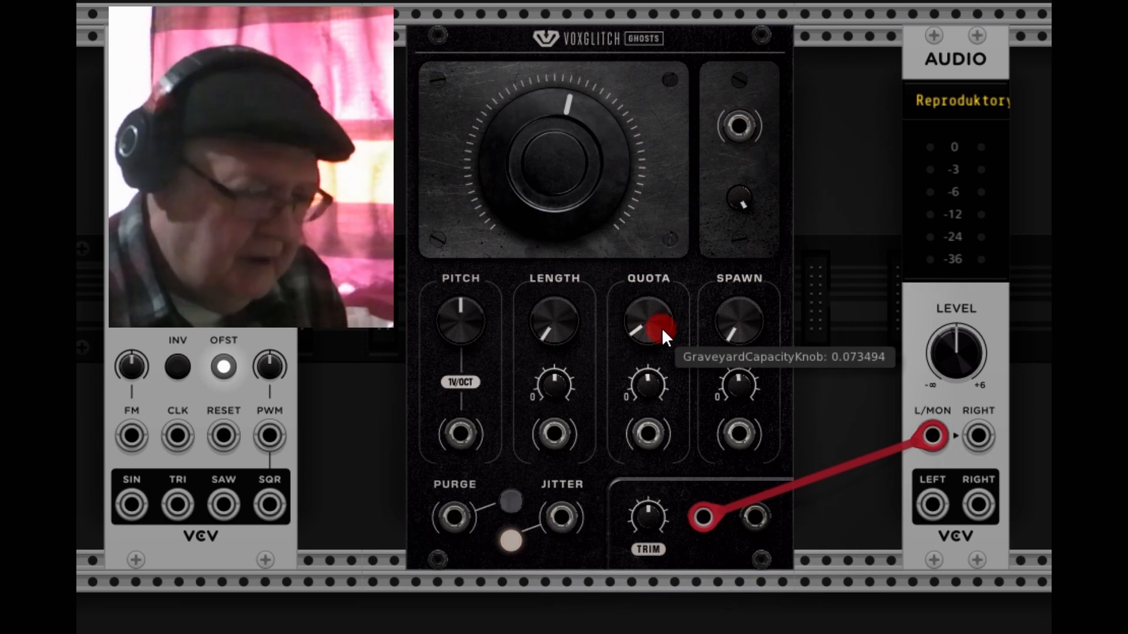
Raise the Ghosts quota to its maximum and sweep the playback position down to roughly a third of its range.
{"action": "mouse_move", "coordinate": [646, 337]}
{"action": "left_mouse_down"}
{"action": "mouse_move", "coordinate": [762, 340]}
{"action": "mouse_move", "coordinate": [647, 340]}
{"action": "mouse_move", "coordinate": [664, 320]}
{"action": "mouse_move", "coordinate": [762, 341]}
{"action": "left_mouse_up"}
{"action": "left_click_drag", "start_coordinate": [585, 222], "coordinate": [762, 341]}
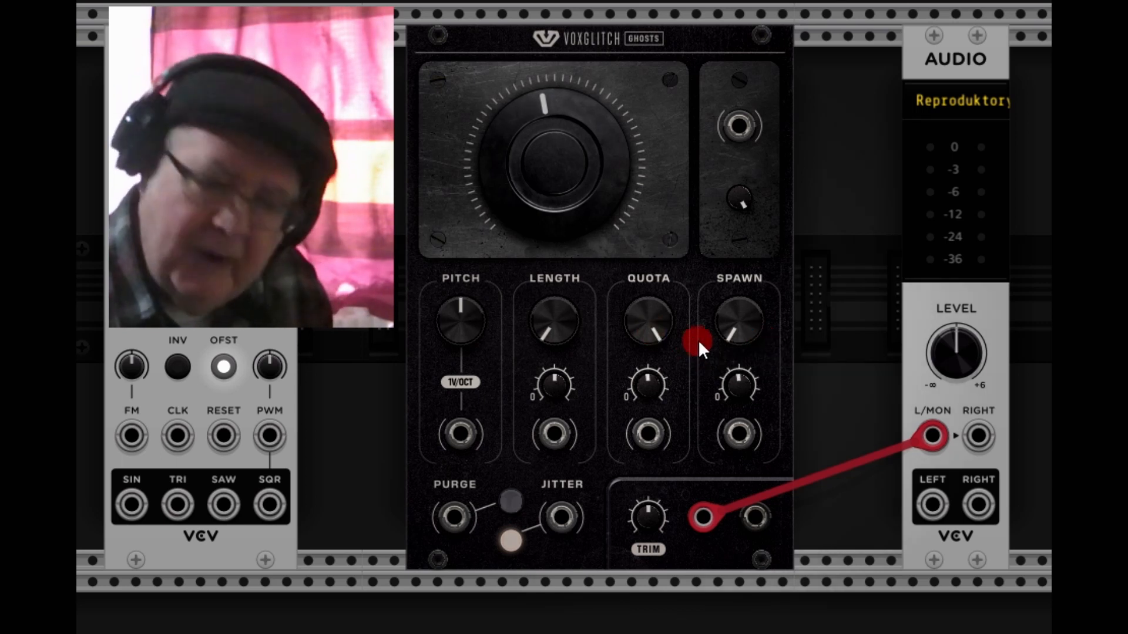
{"action": "left_click_drag", "start_coordinate": [544, 164], "coordinate": [762, 341]}
Increase the Ghosts grain length from near minimum through about 0.355 up to its maximum.
{"action": "left_click", "coordinate": [554, 384]}
{"action": "left_click_drag", "start_coordinate": [555, 341], "coordinate": [762, 340]}
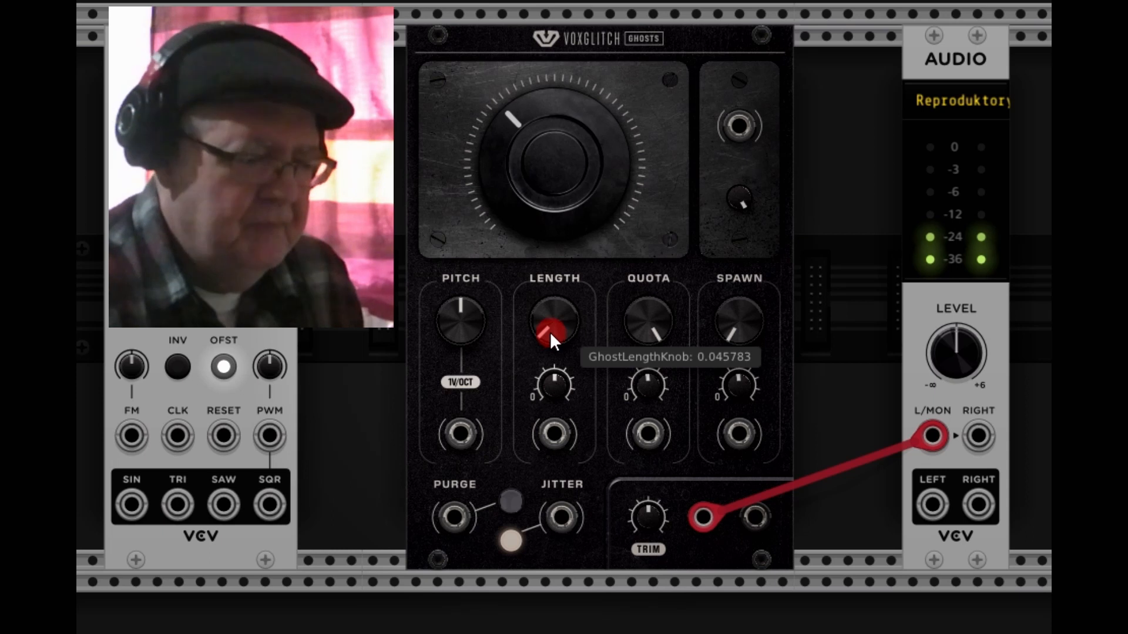
{"action": "left_click_drag", "start_coordinate": [550, 333], "coordinate": [762, 342]}
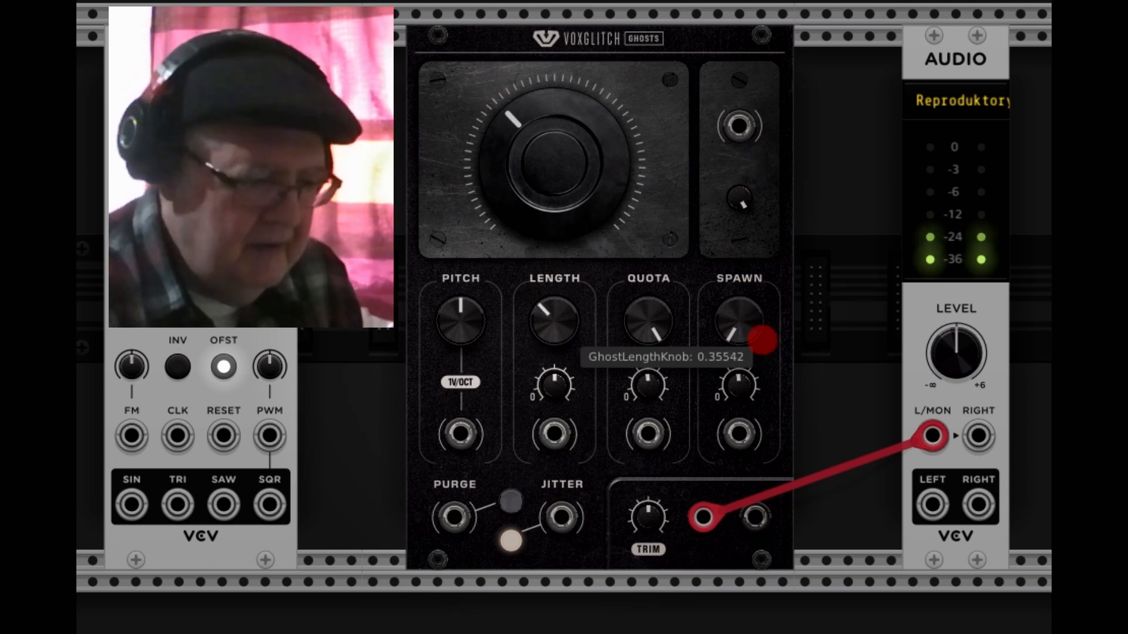
{"action": "mouse_move", "coordinate": [762, 341]}
{"action": "left_mouse_down"}
{"action": "mouse_move", "coordinate": [535, 347]}
{"action": "mouse_move", "coordinate": [544, 322]}
{"action": "mouse_move", "coordinate": [762, 330]}
{"action": "left_mouse_up"}
Sweep the Ghosts playback position up to about 0.638 and back down to about 0.355.
{"action": "left_click_drag", "start_coordinate": [516, 134], "coordinate": [762, 340]}
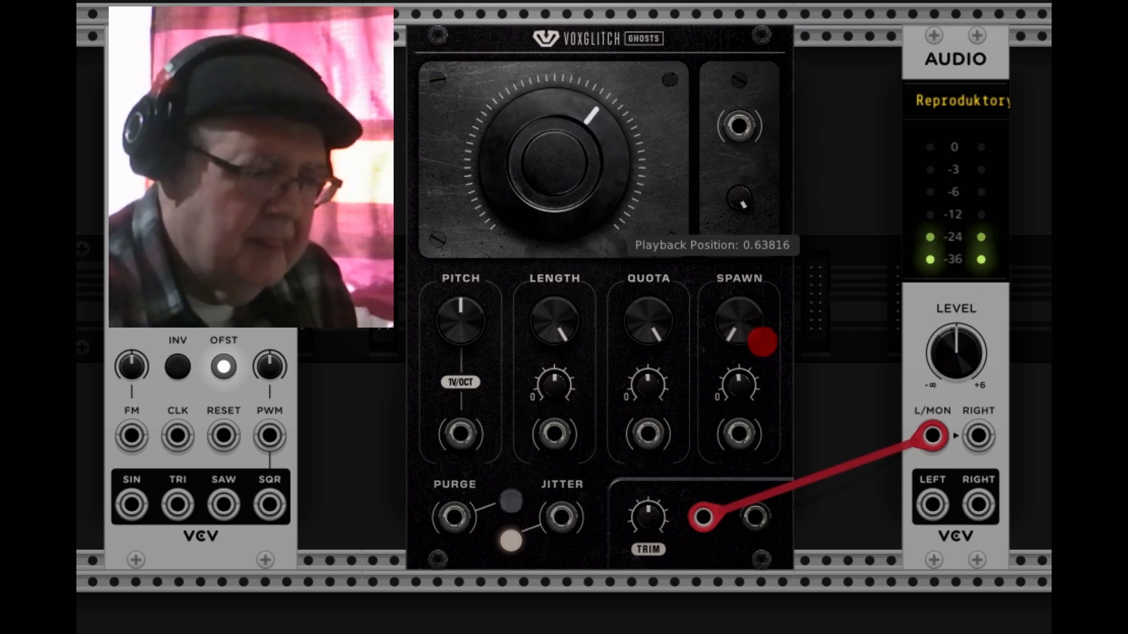
{"action": "left_click_drag", "start_coordinate": [555, 163], "coordinate": [554, 256]}
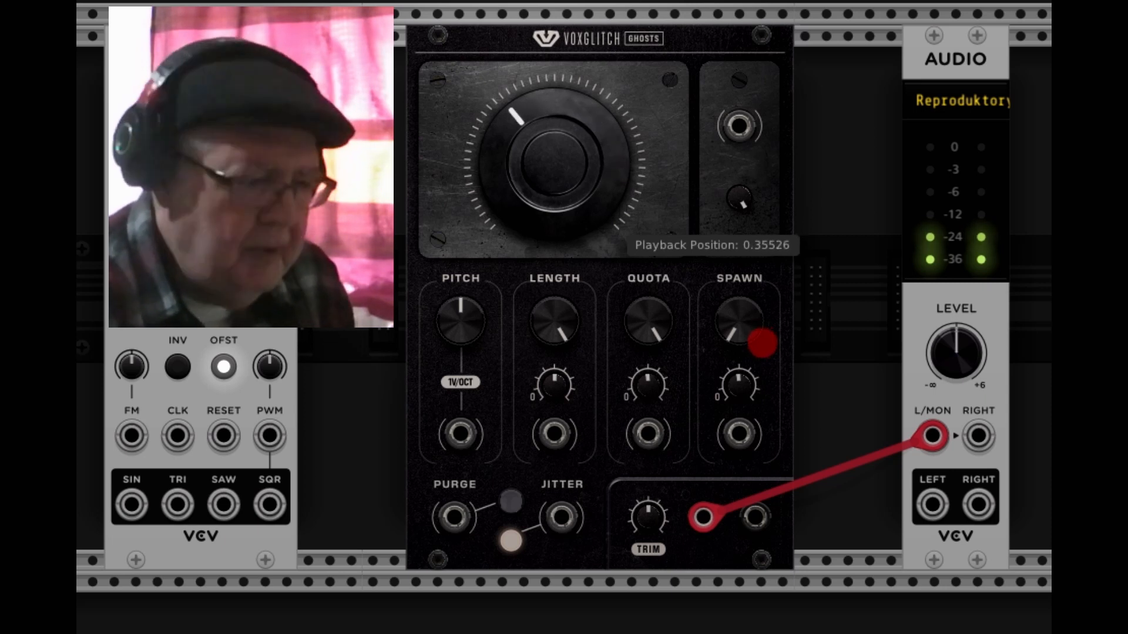
{"action": "left_click_drag", "start_coordinate": [608, 212], "coordinate": [608, 219]}
Reduce the Ghosts quota and raise the spawn rate slightly, sweeping the playback position from about 0.288 up to about 0.555.
{"action": "mouse_move", "coordinate": [648, 315]}
{"action": "left_mouse_down"}
{"action": "mouse_move", "coordinate": [760, 335]}
{"action": "mouse_move", "coordinate": [762, 346]}
{"action": "mouse_move", "coordinate": [762, 330]}
{"action": "left_mouse_up"}
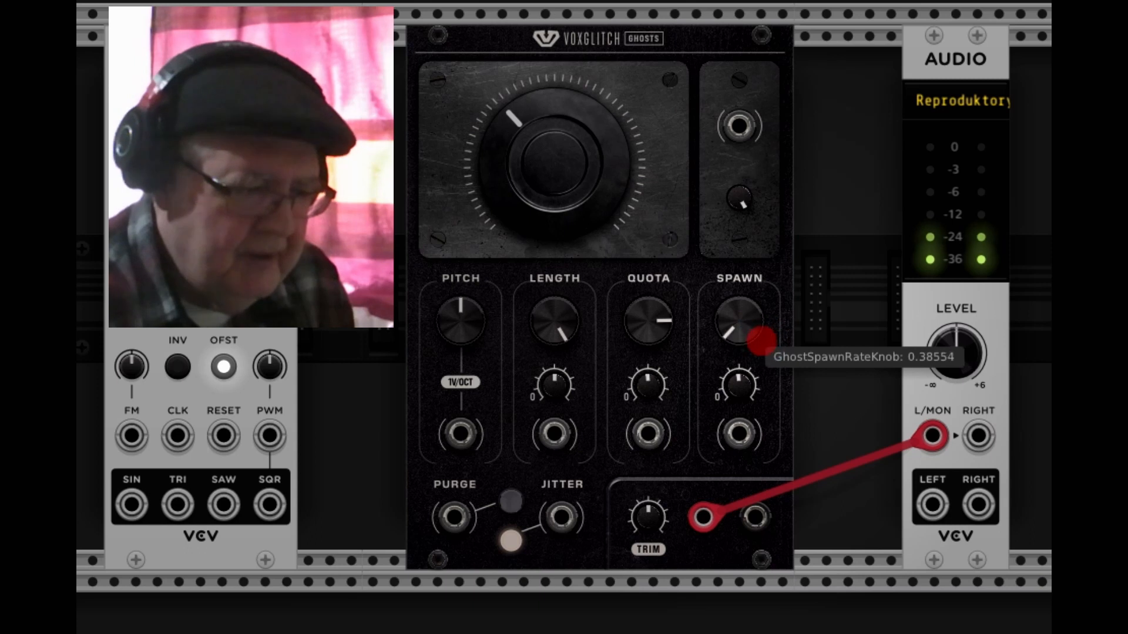
{"action": "mouse_move", "coordinate": [590, 168]}
{"action": "left_mouse_down"}
{"action": "mouse_move", "coordinate": [516, 113]}
{"action": "mouse_move", "coordinate": [762, 341]}
{"action": "left_mouse_up"}
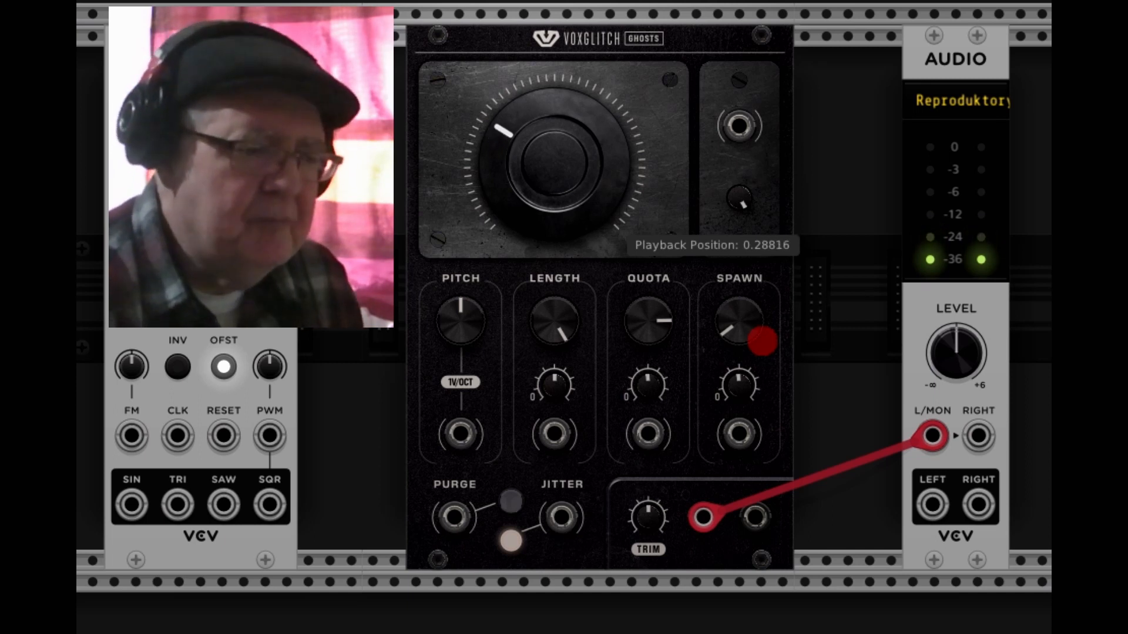
{"action": "left_click_drag", "start_coordinate": [762, 341], "coordinate": [763, 341]}
{"action": "left_click", "coordinate": [515, 113]}
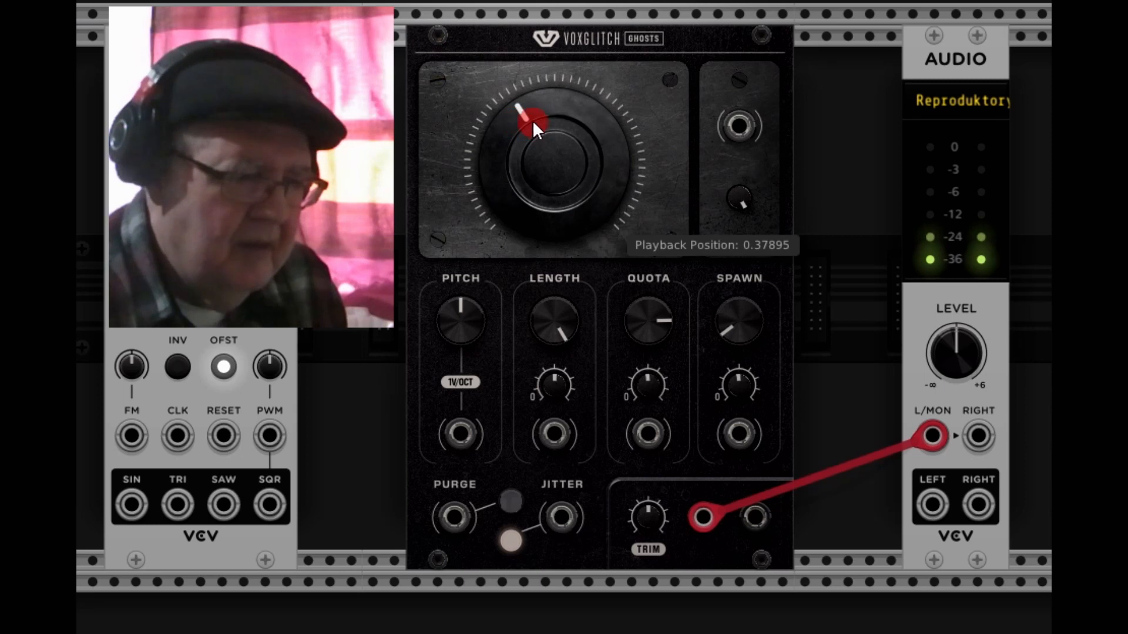
{"action": "left_click_drag", "start_coordinate": [526, 110], "coordinate": [762, 341]}
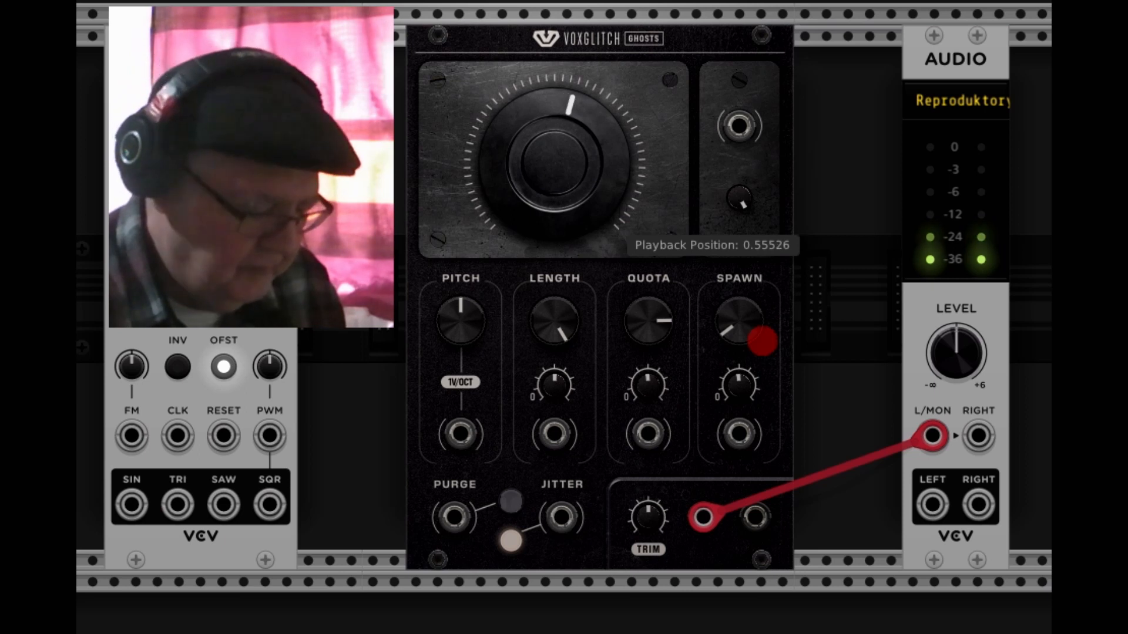
{"action": "left_click_drag", "start_coordinate": [762, 341], "coordinate": [763, 340]}
Lower the Ghosts quota to near its minimum, and sweep the playback position up past 0.78 and down to 0.
{"action": "left_click_drag", "start_coordinate": [646, 319], "coordinate": [762, 342]}
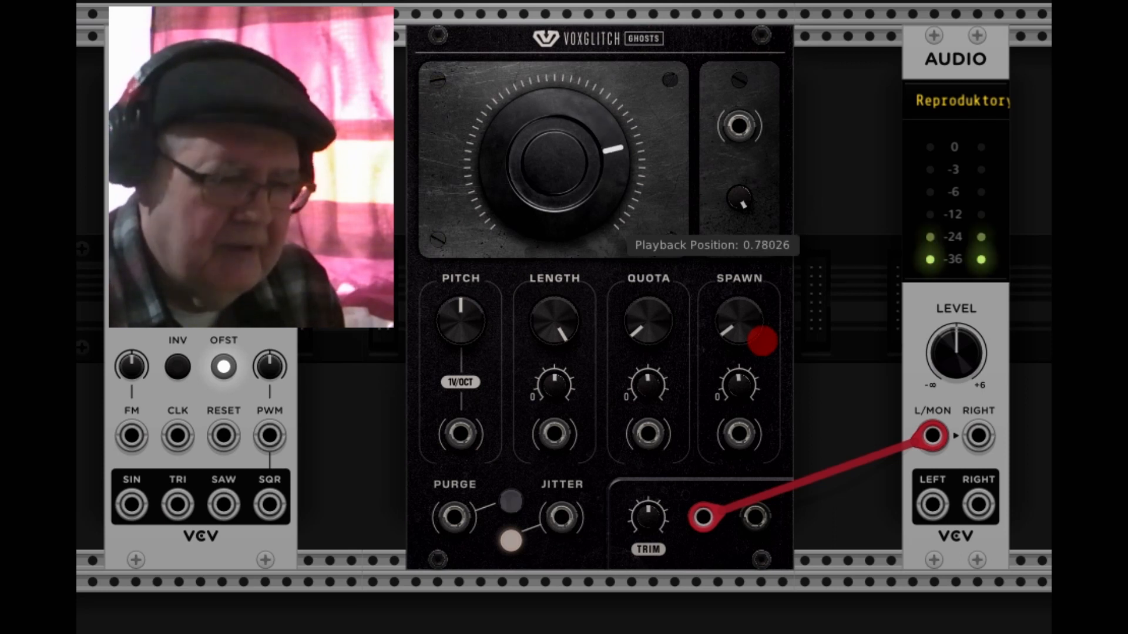
{"action": "mouse_move", "coordinate": [532, 131]}
{"action": "left_mouse_down"}
{"action": "mouse_move", "coordinate": [533, 157]}
{"action": "mouse_move", "coordinate": [532, 138]}
{"action": "left_mouse_up"}
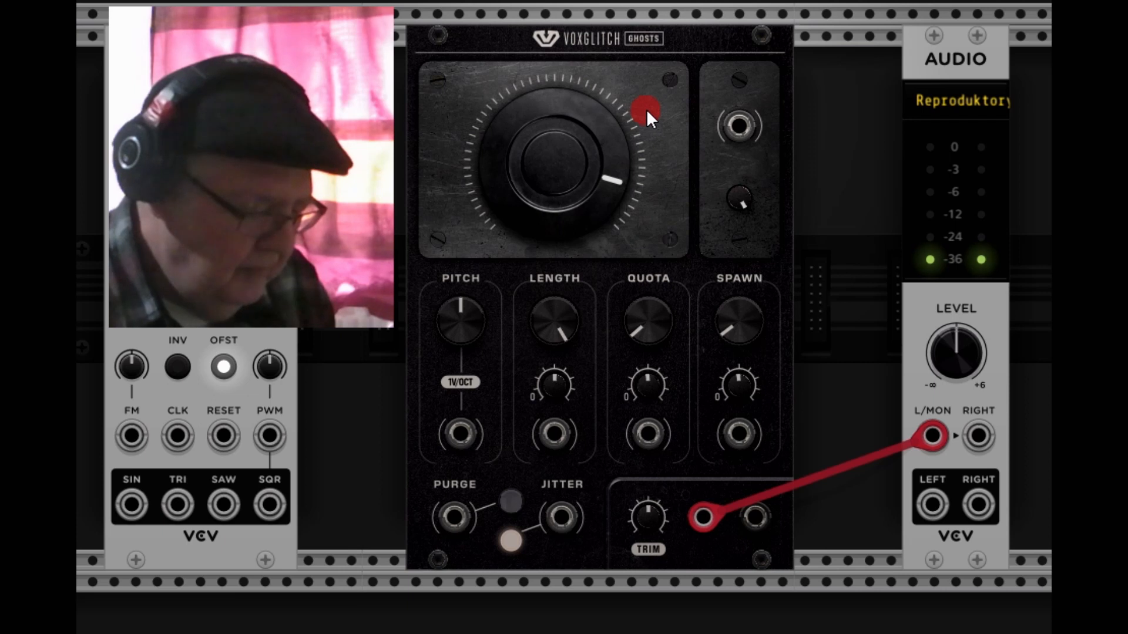
{"action": "left_click_drag", "start_coordinate": [583, 121], "coordinate": [583, 387]}
{"action": "left_click", "coordinate": [506, 133]}
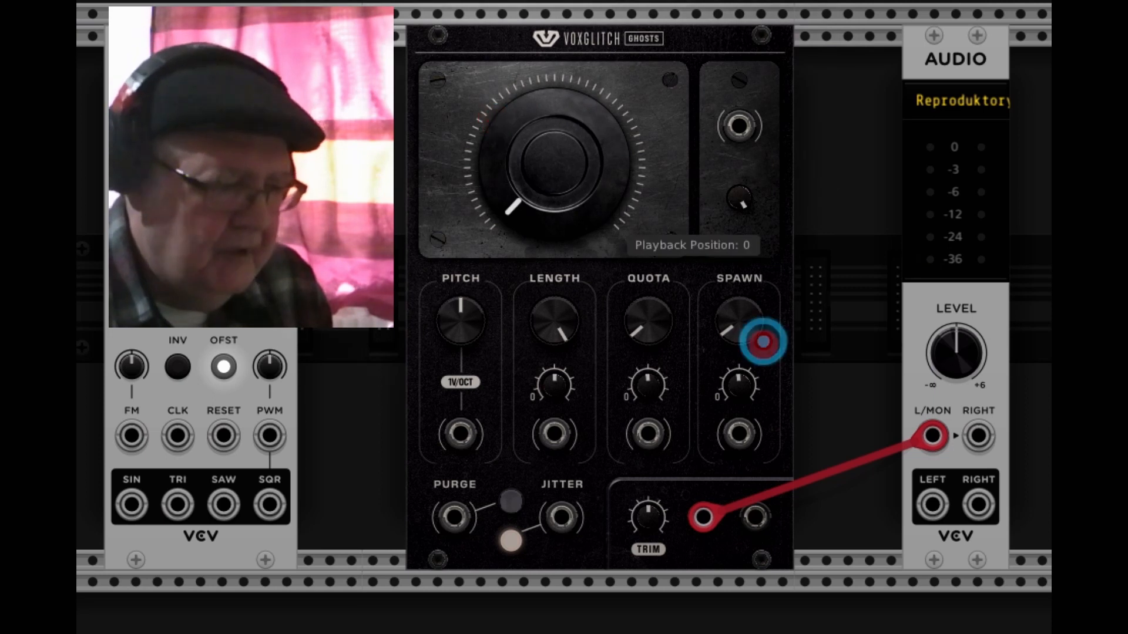
Patch the LFO's sawtooth output into the Ghosts playback position input, and lower the LFO frequency.
{"action": "left_click", "coordinate": [228, 506]}
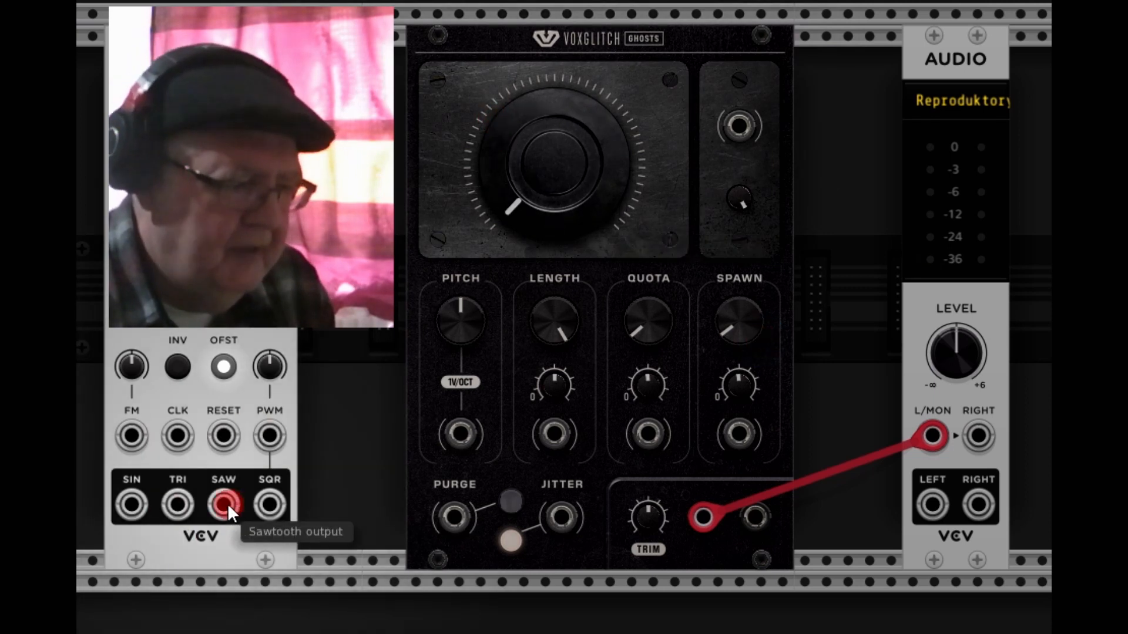
{"action": "left_click_drag", "start_coordinate": [229, 504], "coordinate": [735, 128]}
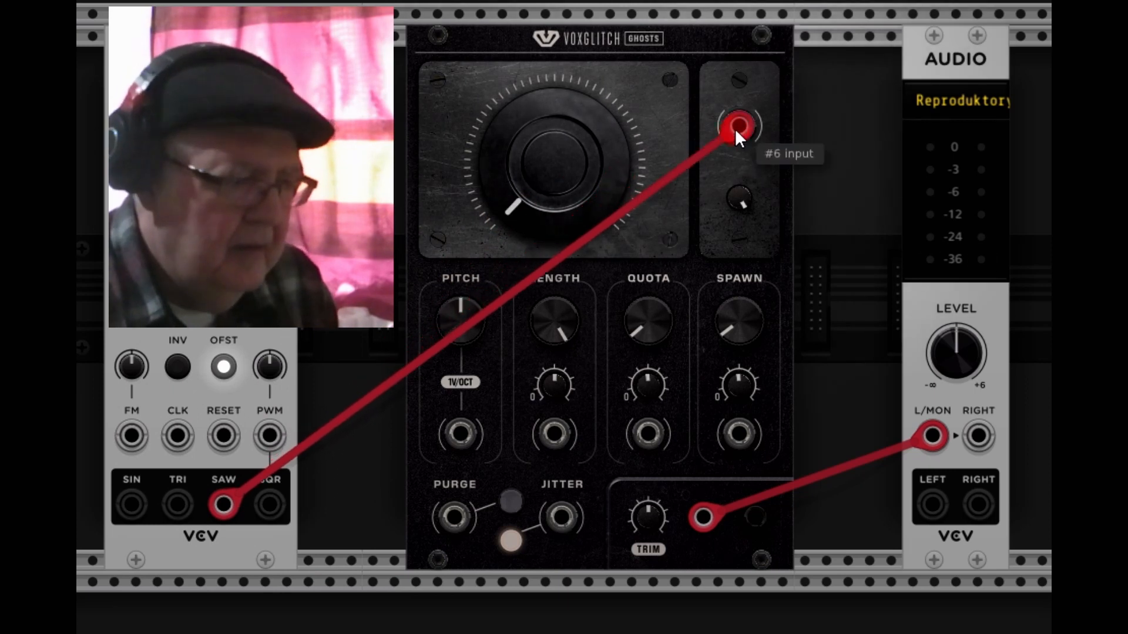
{"action": "left_click", "coordinate": [410, 214]}
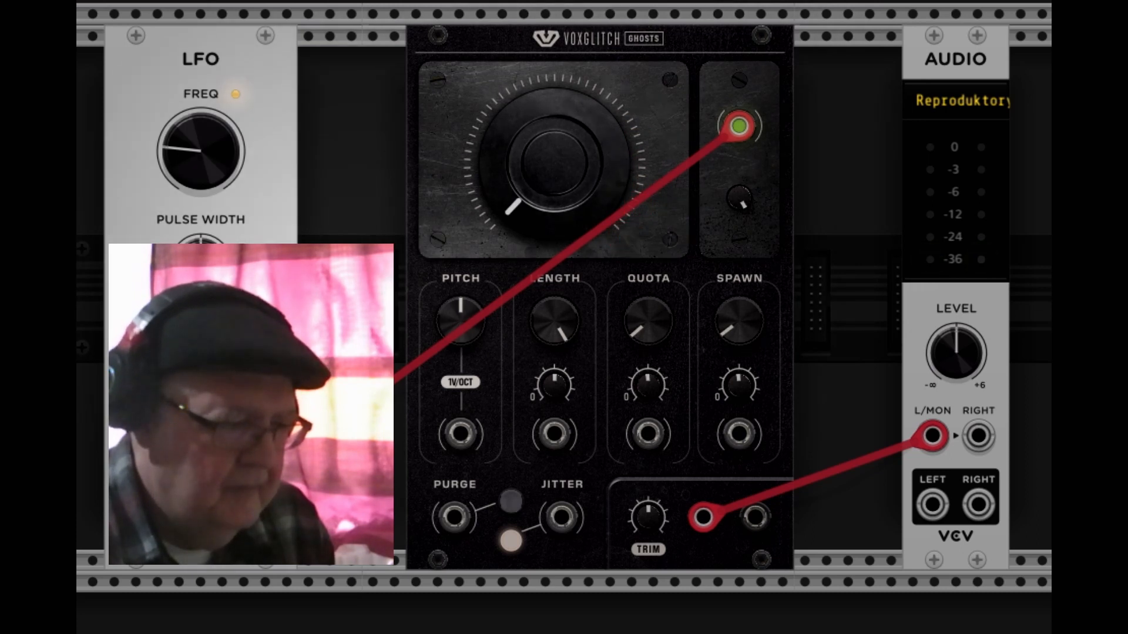
{"action": "mouse_move", "coordinate": [189, 172]}
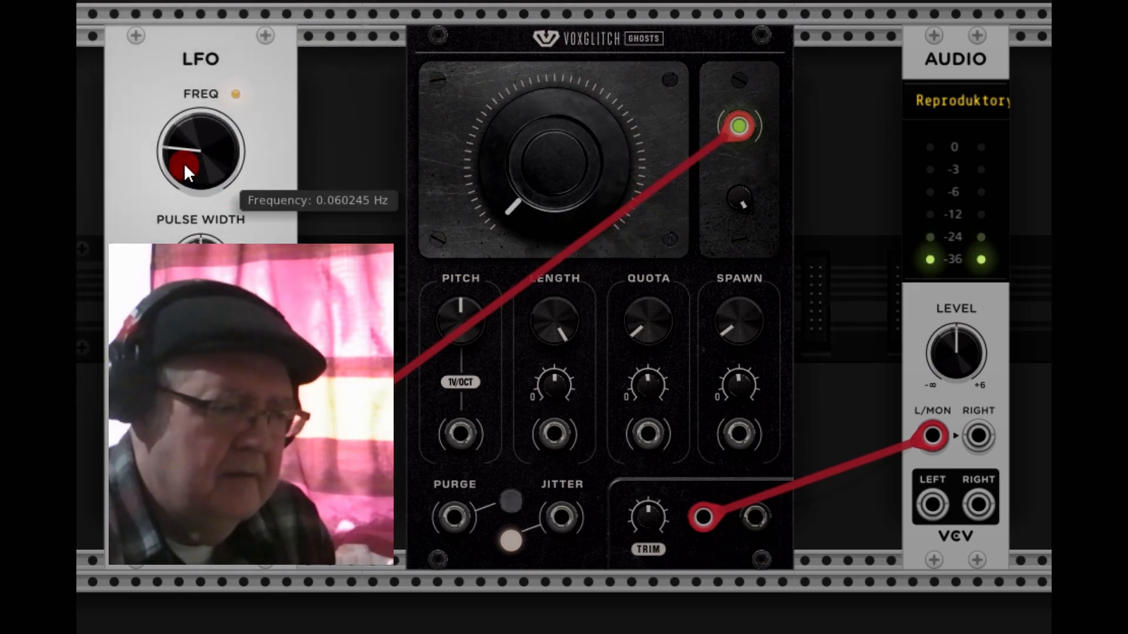
{"action": "mouse_move", "coordinate": [184, 164]}
{"action": "left_mouse_down"}
{"action": "mouse_move", "coordinate": [184, 125]}
{"action": "mouse_move", "coordinate": [185, 169]}
{"action": "left_mouse_up"}
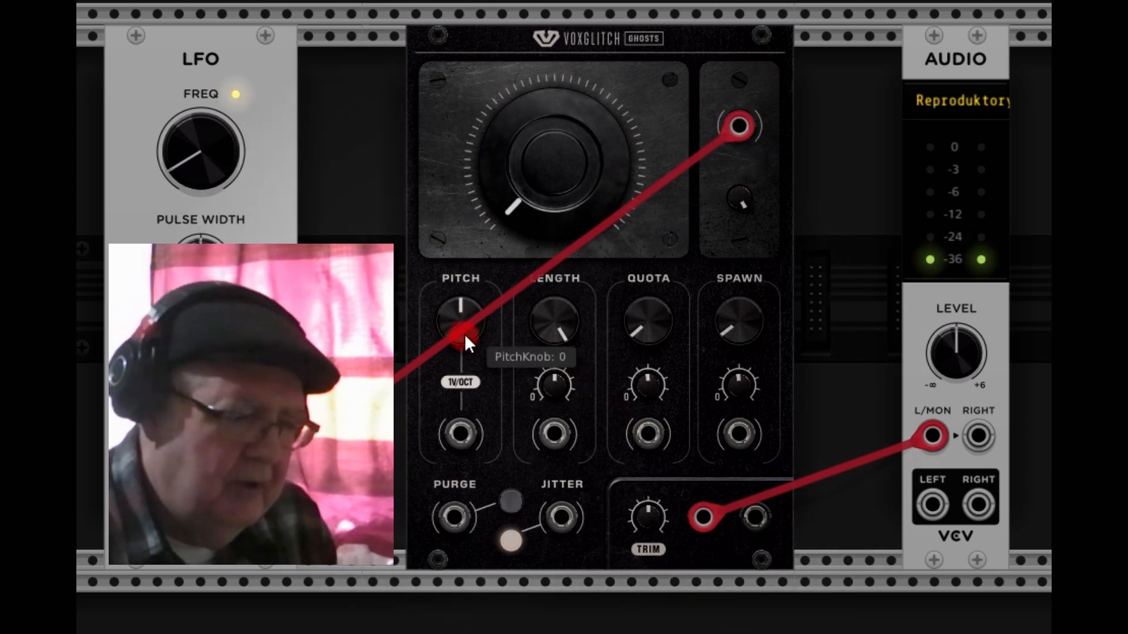
Raise the Ghosts pitch to about 0.583, and increase the LFO frequency slightly.
{"action": "left_click_drag", "start_coordinate": [463, 330], "coordinate": [763, 341]}
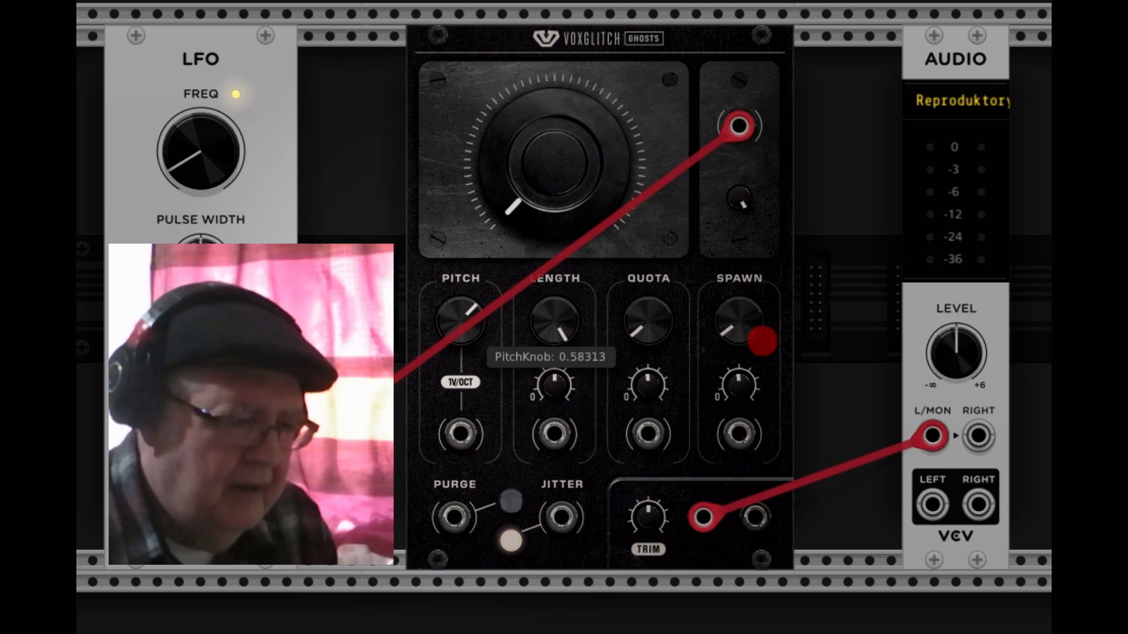
{"action": "left_click_drag", "start_coordinate": [762, 341], "coordinate": [762, 342]}
{"action": "left_click_drag", "start_coordinate": [200, 144], "coordinate": [762, 341]}
Lower the Ghosts pitch to about -0.786.
{"action": "left_click", "coordinate": [458, 323]}
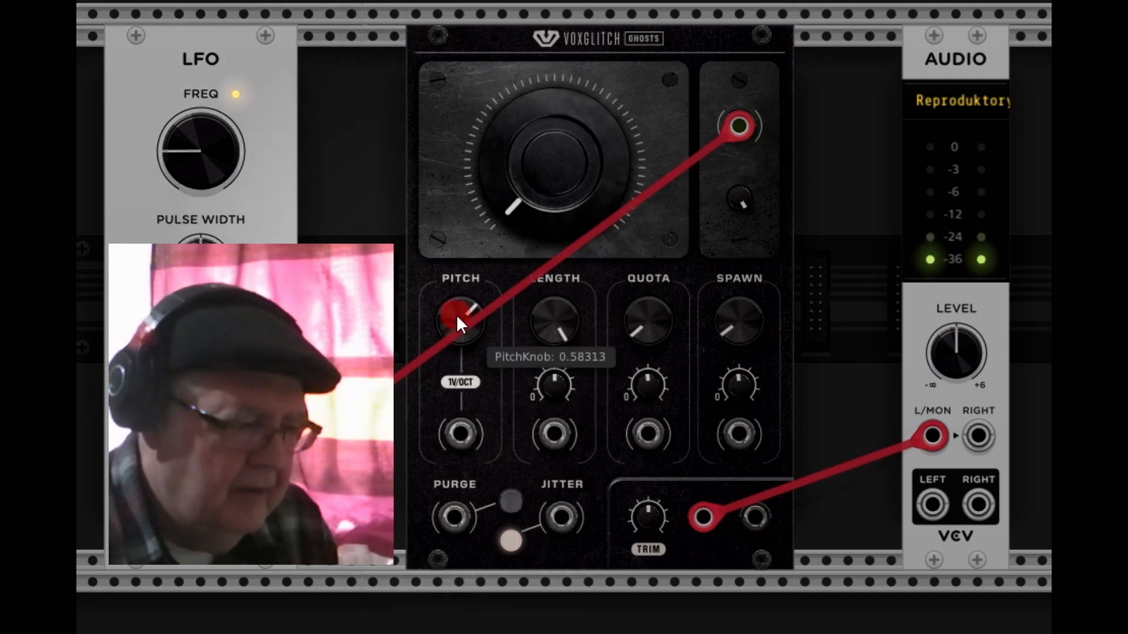
{"action": "left_click_drag", "start_coordinate": [461, 326], "coordinate": [762, 344]}
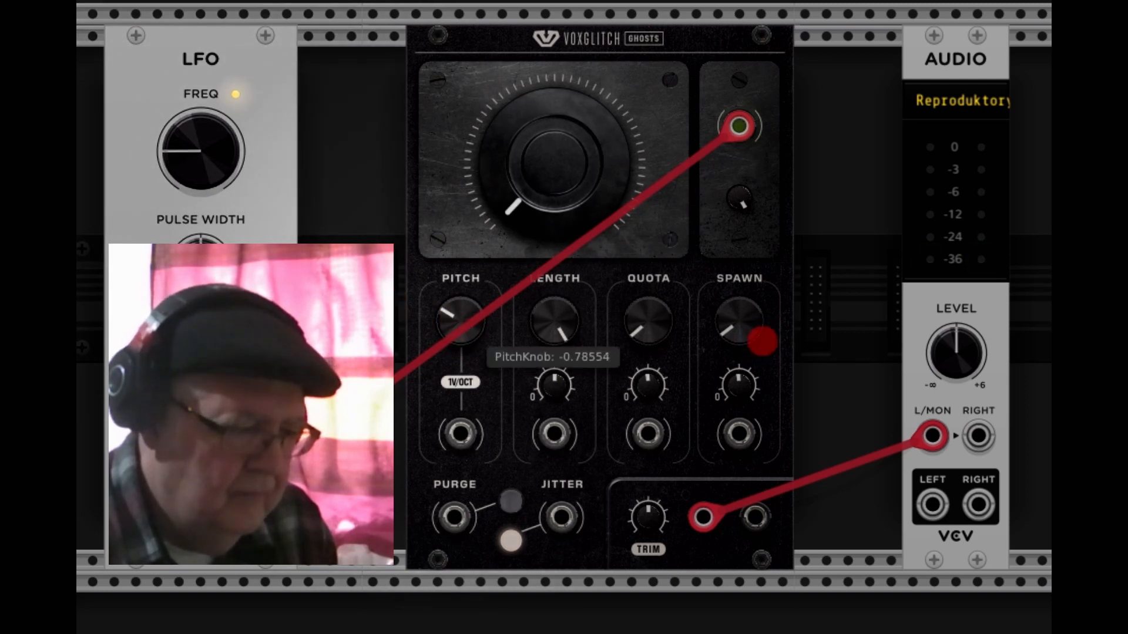
{"action": "left_click", "coordinate": [462, 320]}
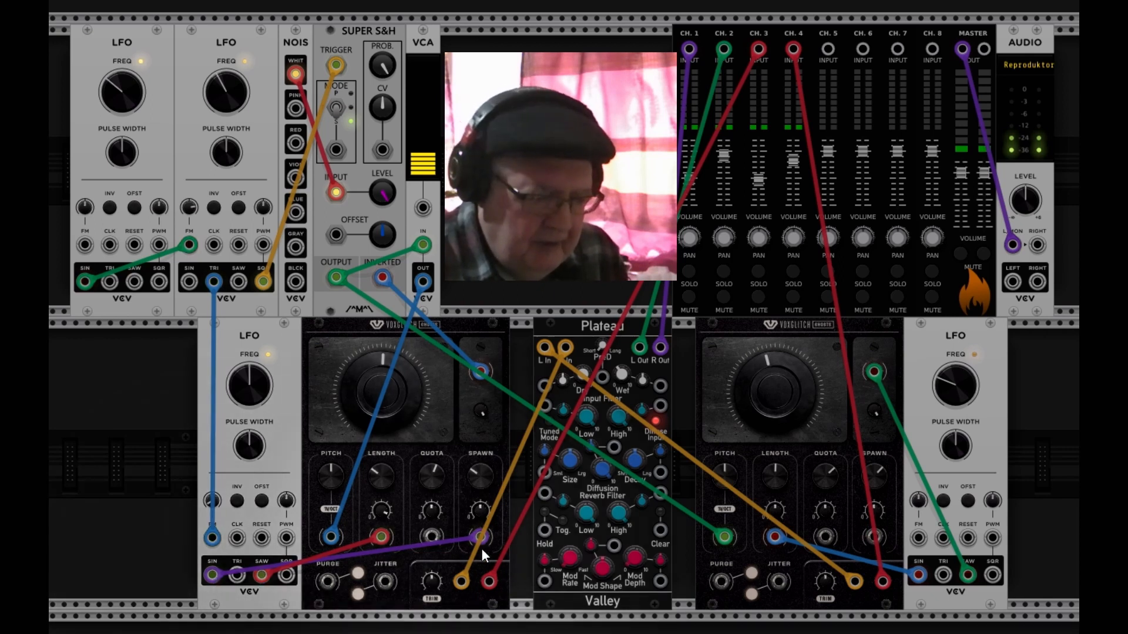
Examine how the LFOs, both Ghosts modules, the Plateau reverb and the mixer channels are patched together.
{"action": "mouse_move", "coordinate": [482, 537]}
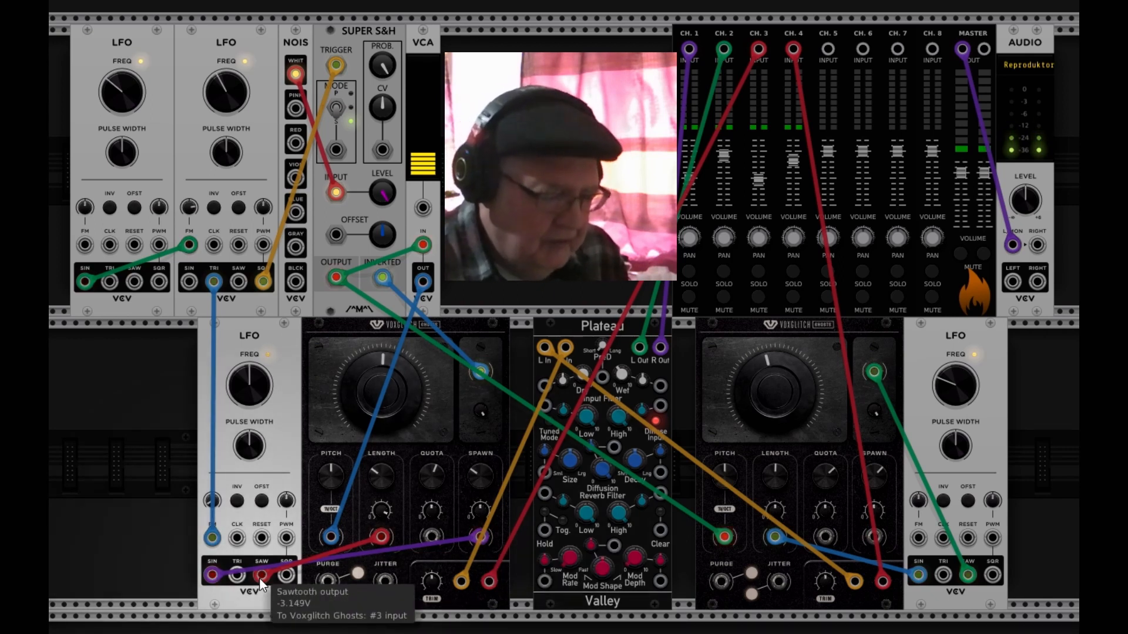
{"action": "mouse_move", "coordinate": [383, 537]}
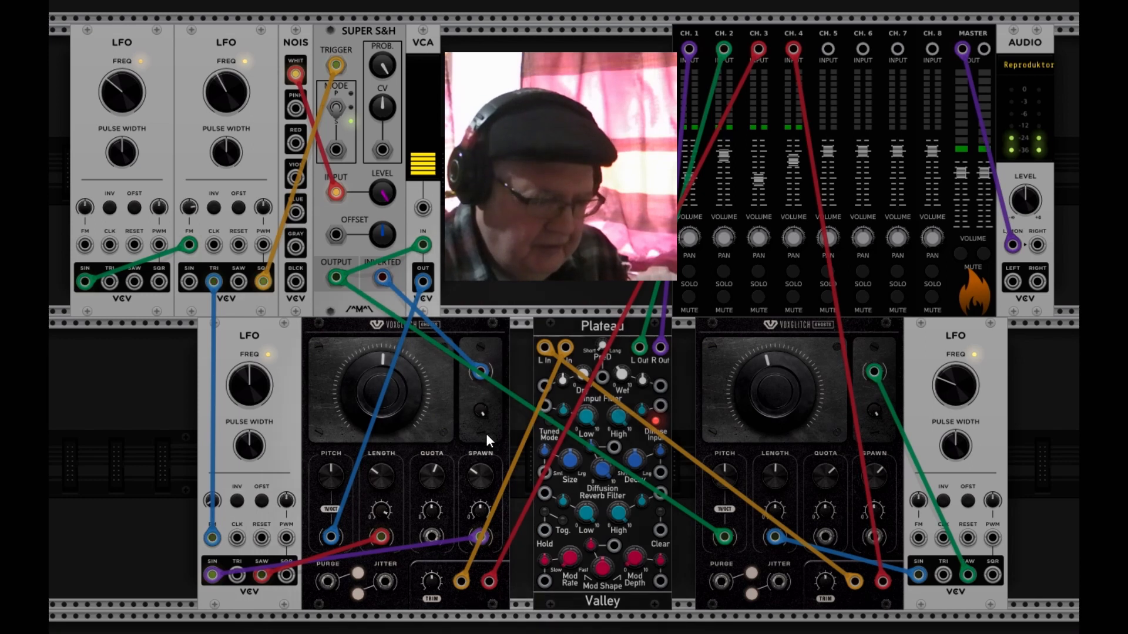
{"action": "mouse_move", "coordinate": [458, 582]}
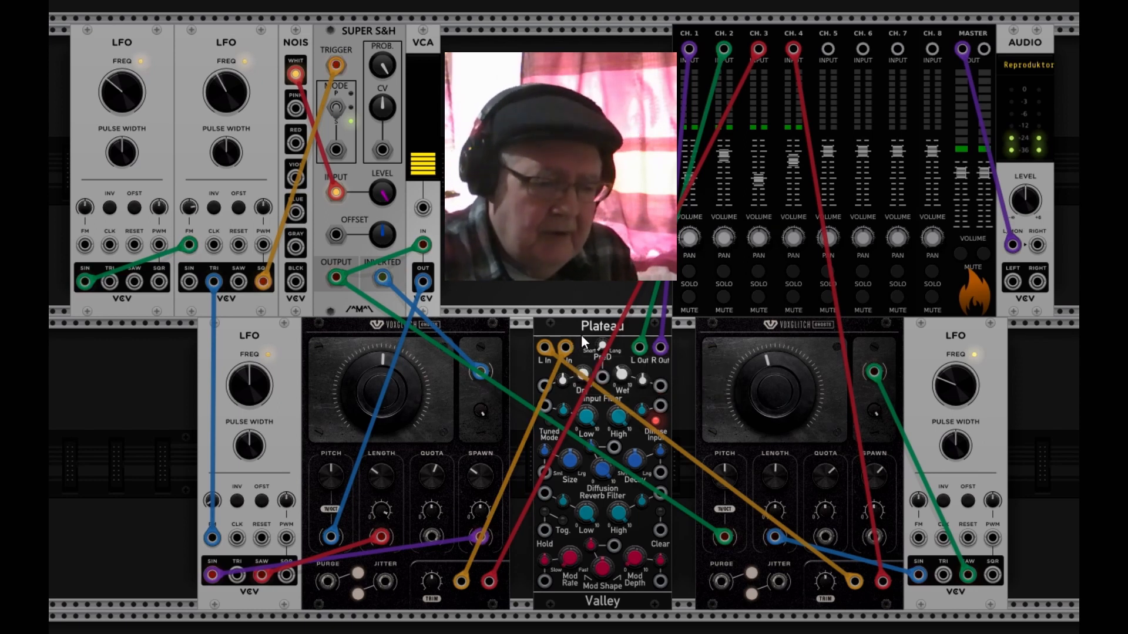
{"action": "mouse_move", "coordinate": [686, 48]}
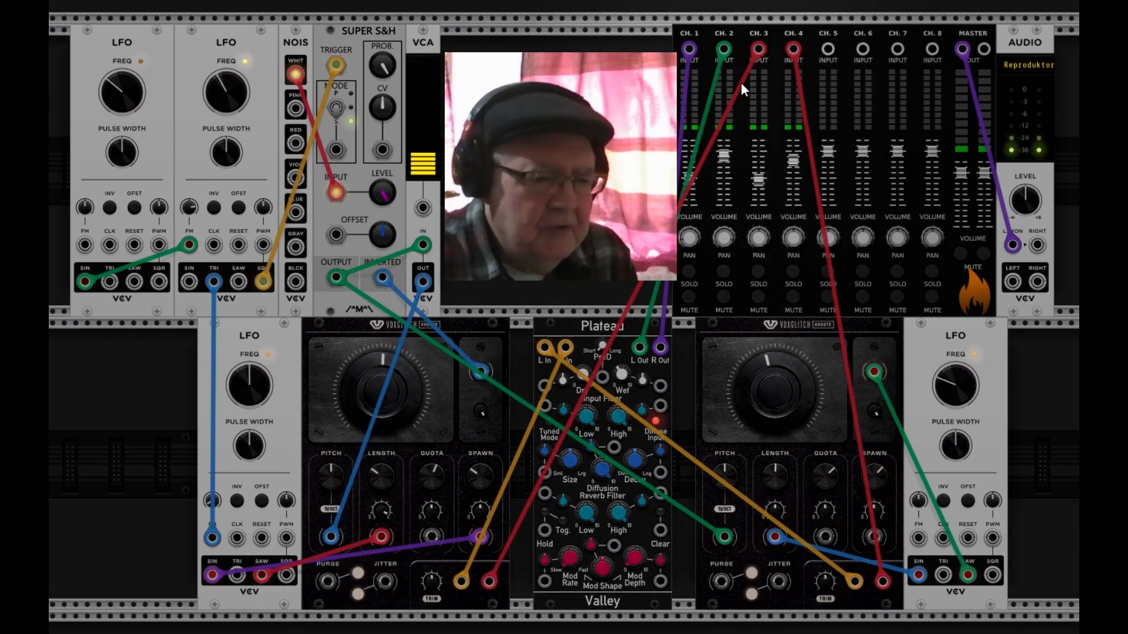
{"action": "mouse_move", "coordinate": [760, 49]}
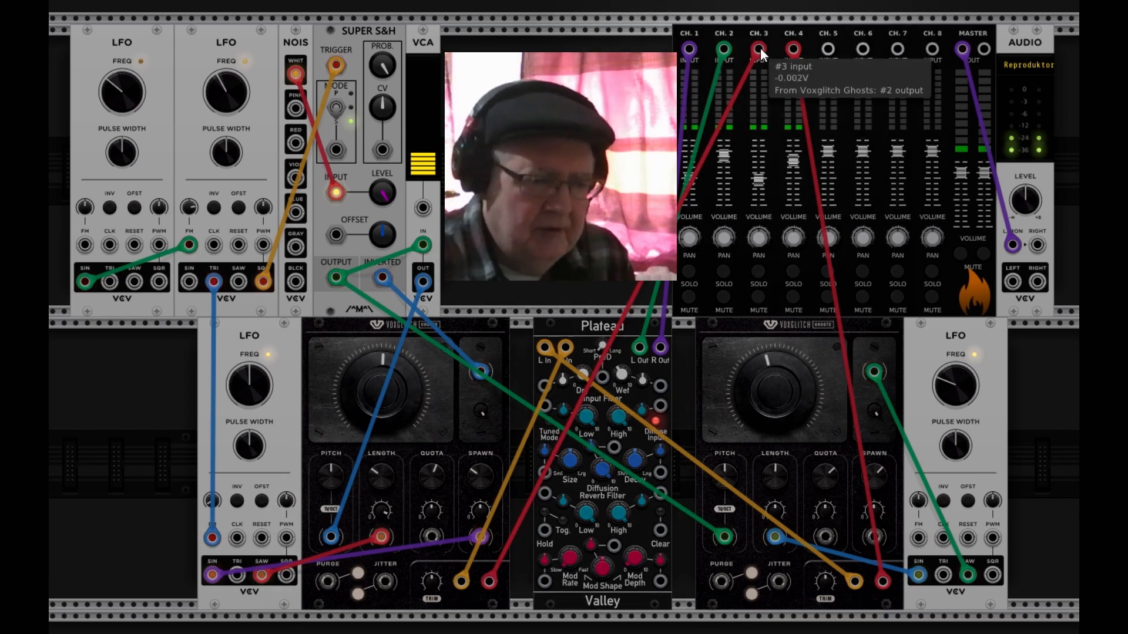
{"action": "mouse_move", "coordinate": [723, 45]}
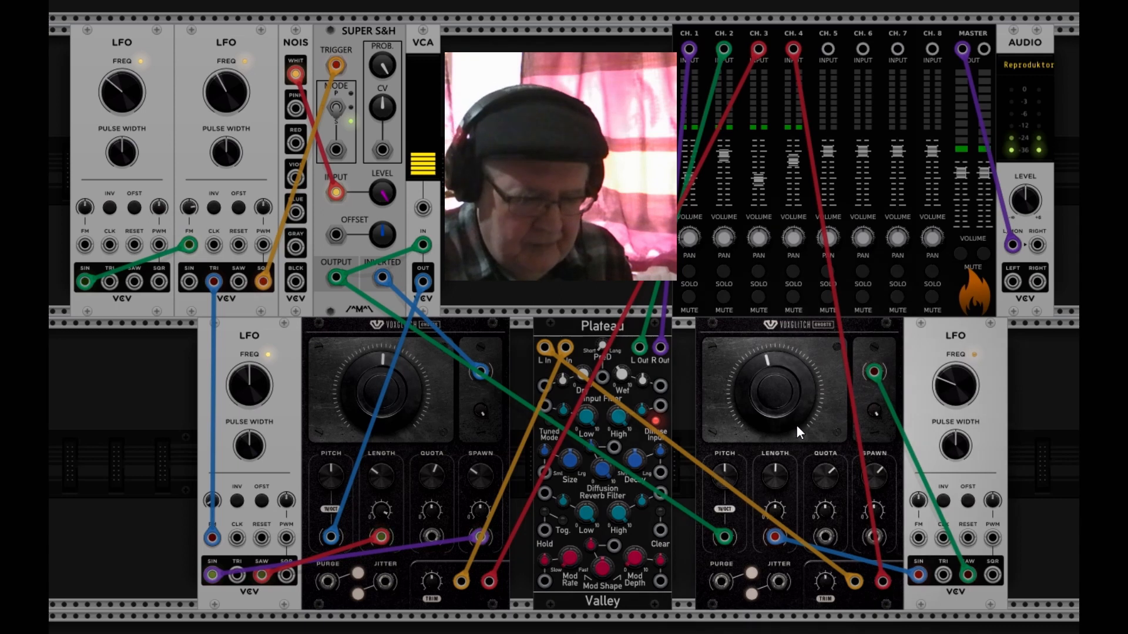
{"action": "mouse_move", "coordinate": [797, 425]}
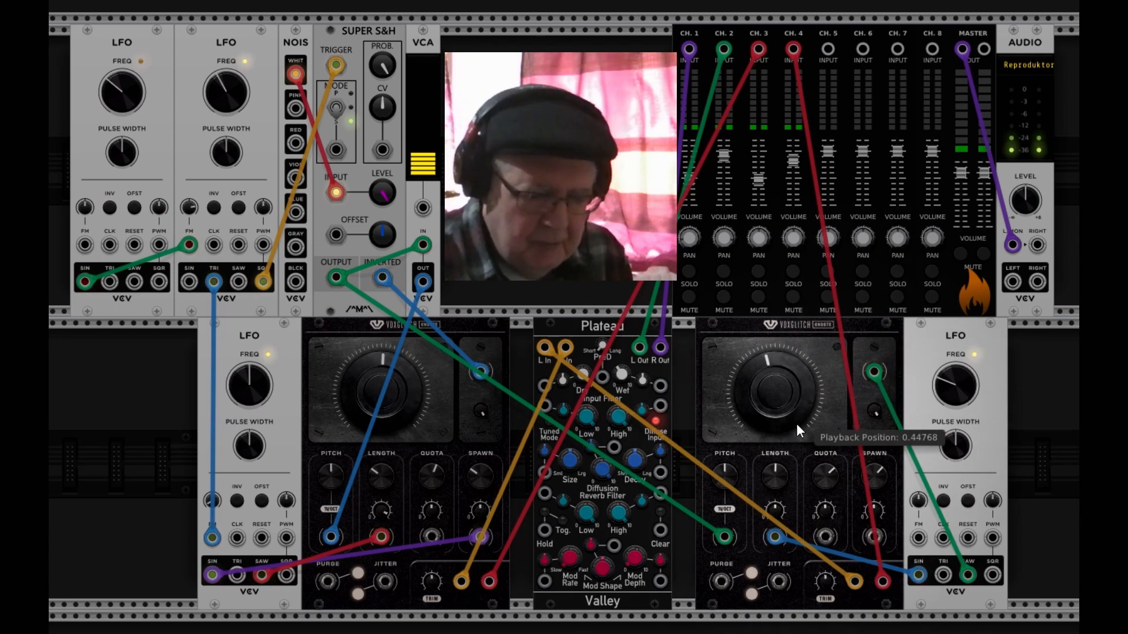